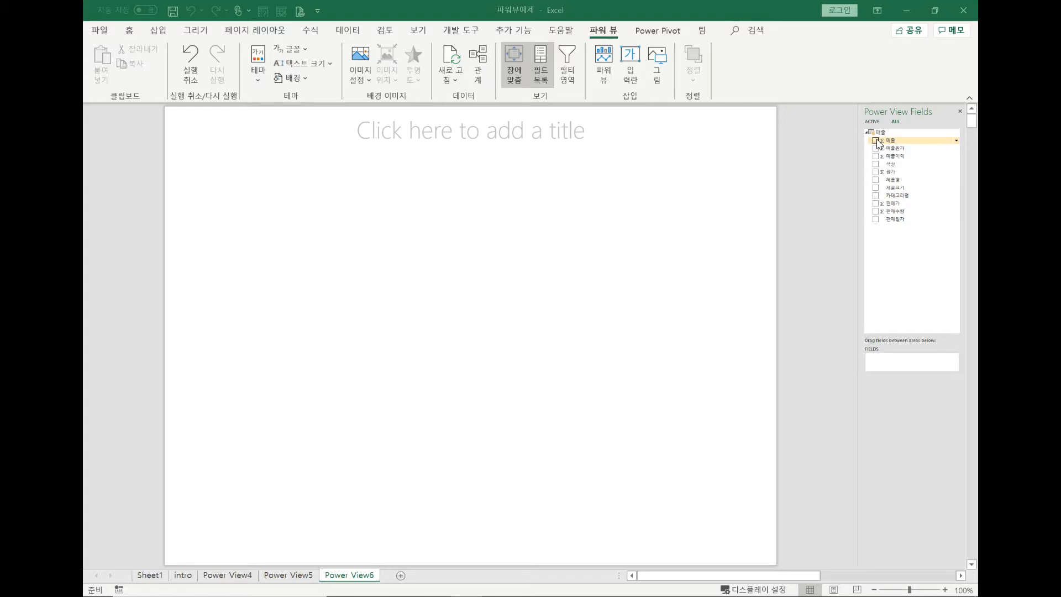
# - Build a table from the 매출, 매출이익, 판매수량 and 카테고리명 fields and enlarge it on the report page
pyautogui.click(877, 140)
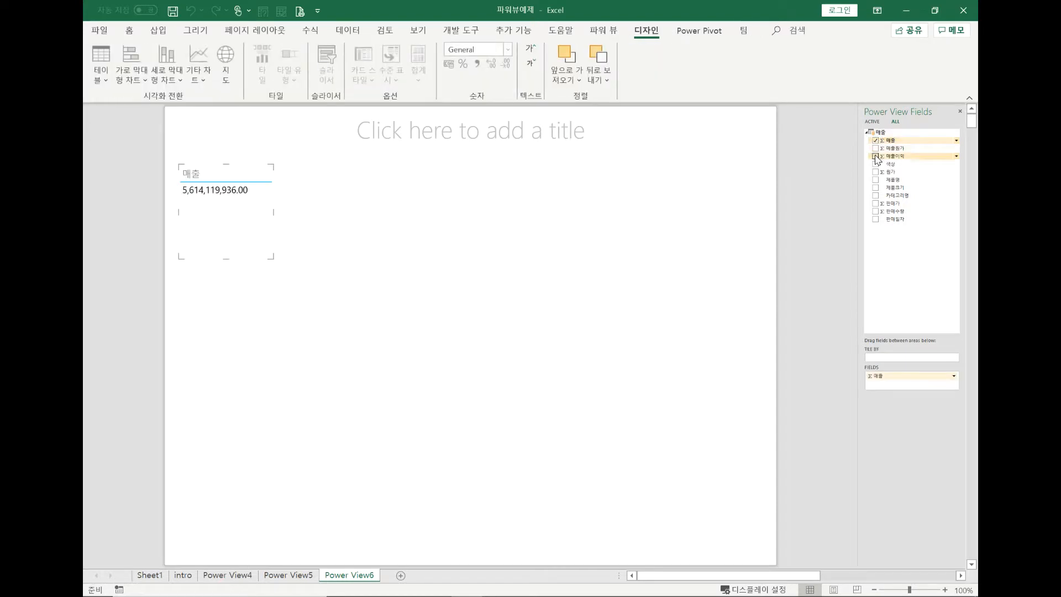
pyautogui.click(875, 157)
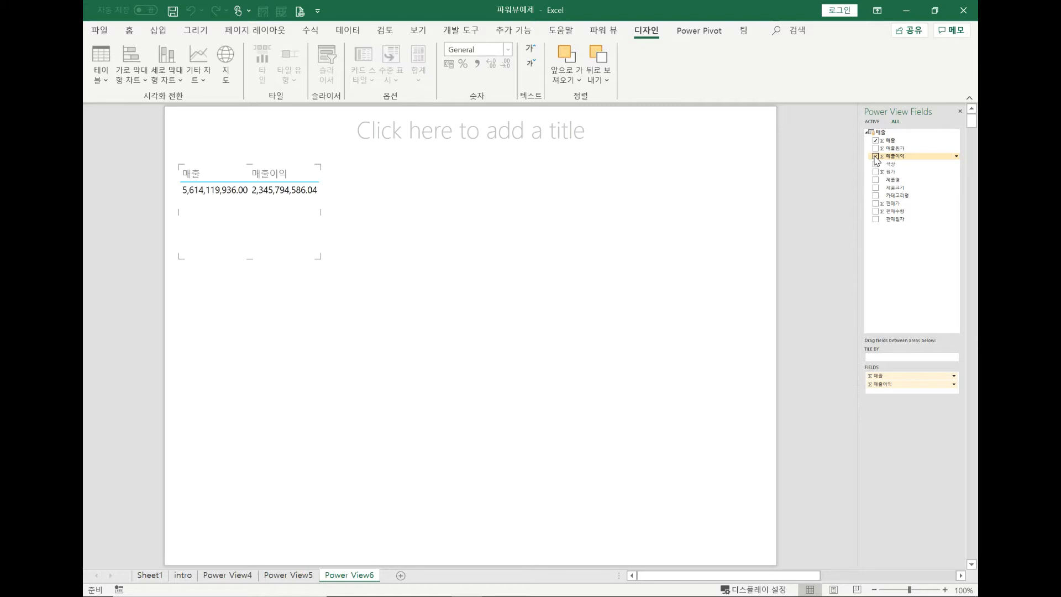
pyautogui.click(876, 211)
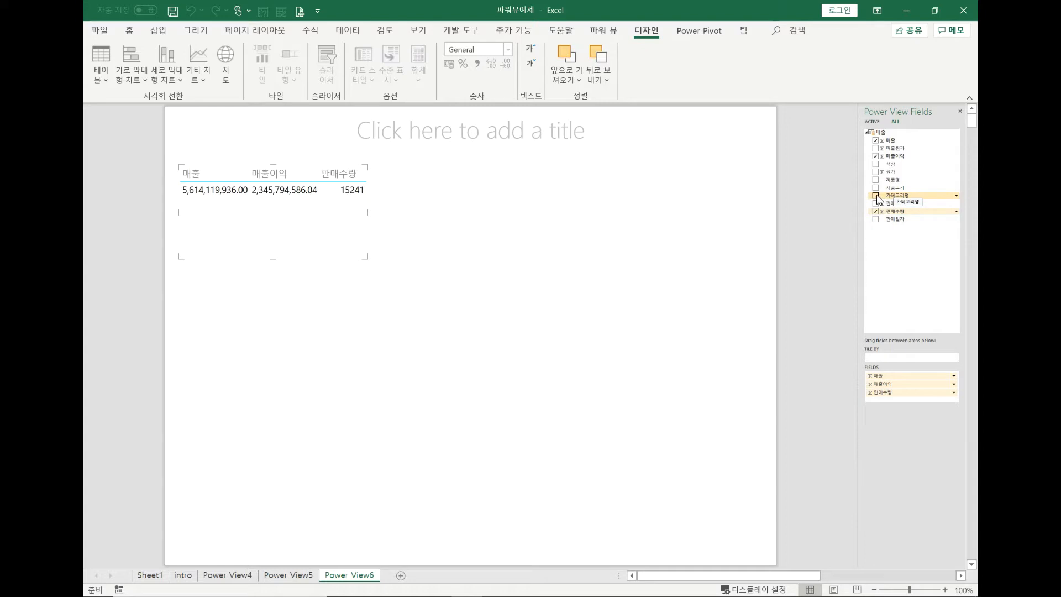
pyautogui.click(876, 196)
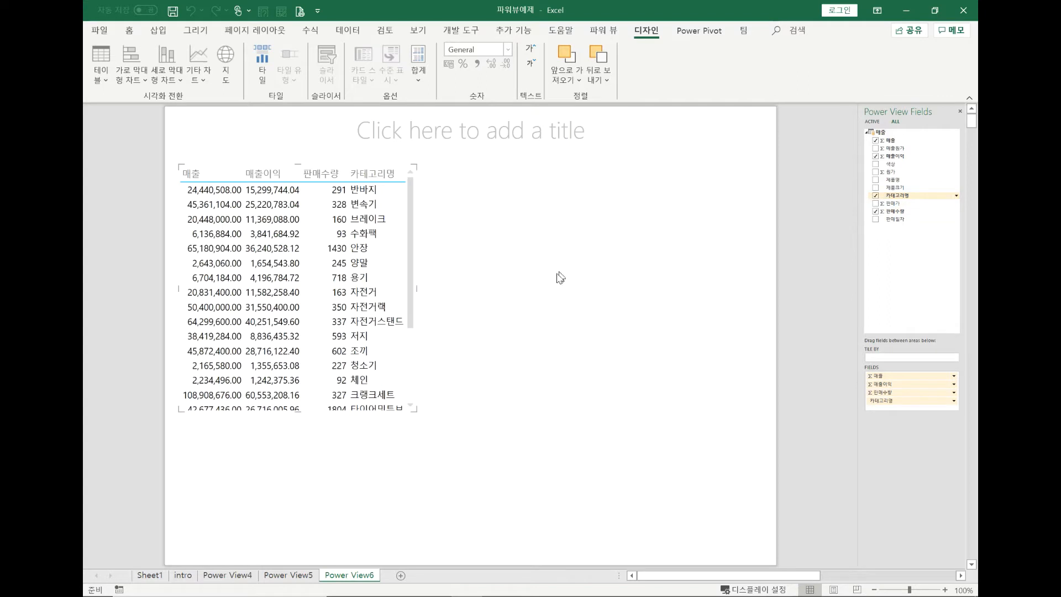
pyautogui.click(419, 416)
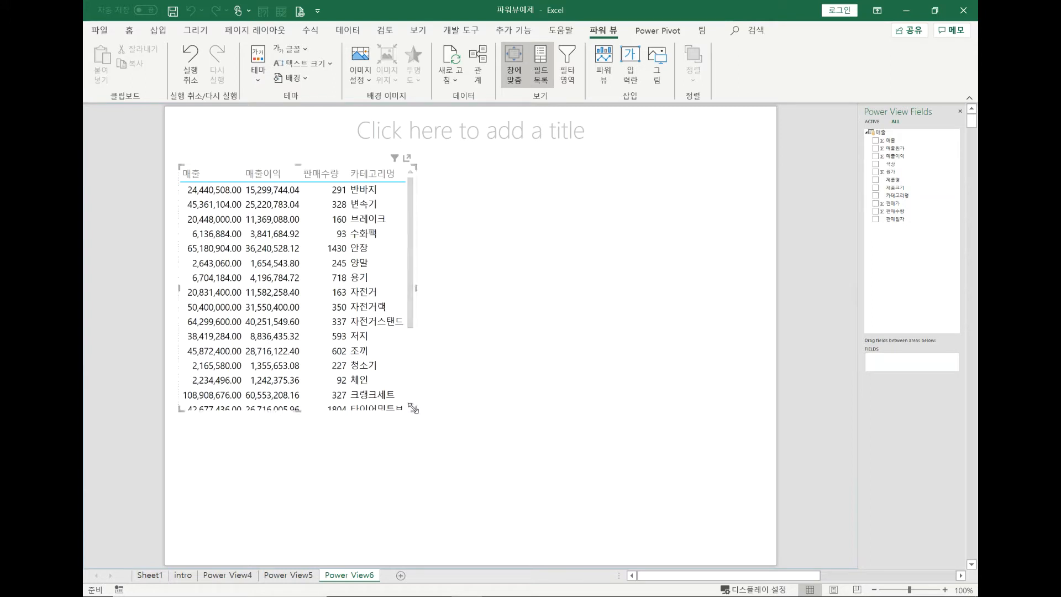
pyautogui.moveTo(482, 434); pyautogui.dragTo(539, 455)
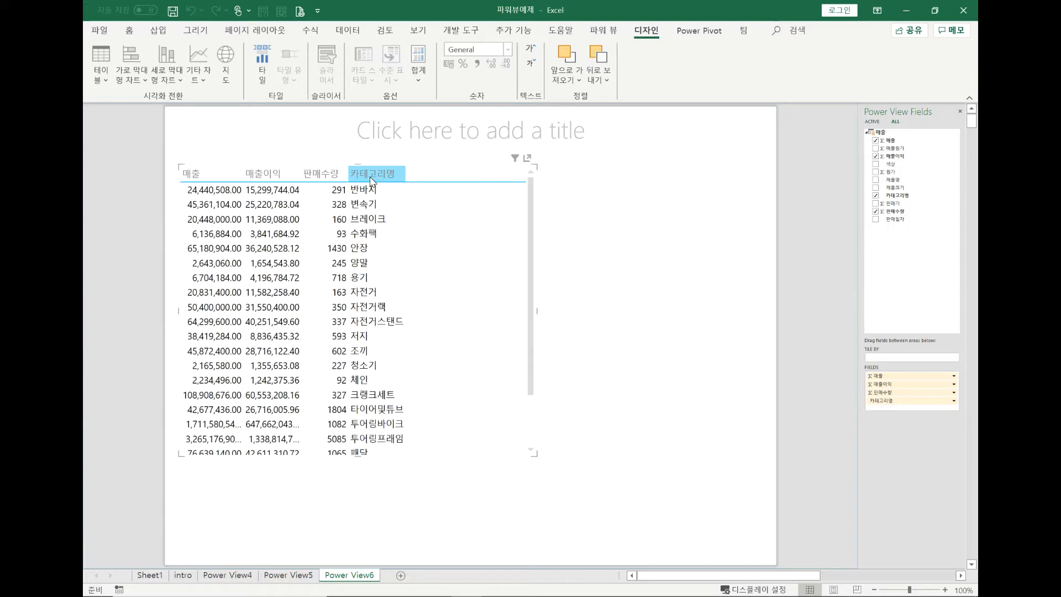
# - Convert the table to a scatter chart and enlarge it to nearly the full width of the report page
pyautogui.click(208, 85)
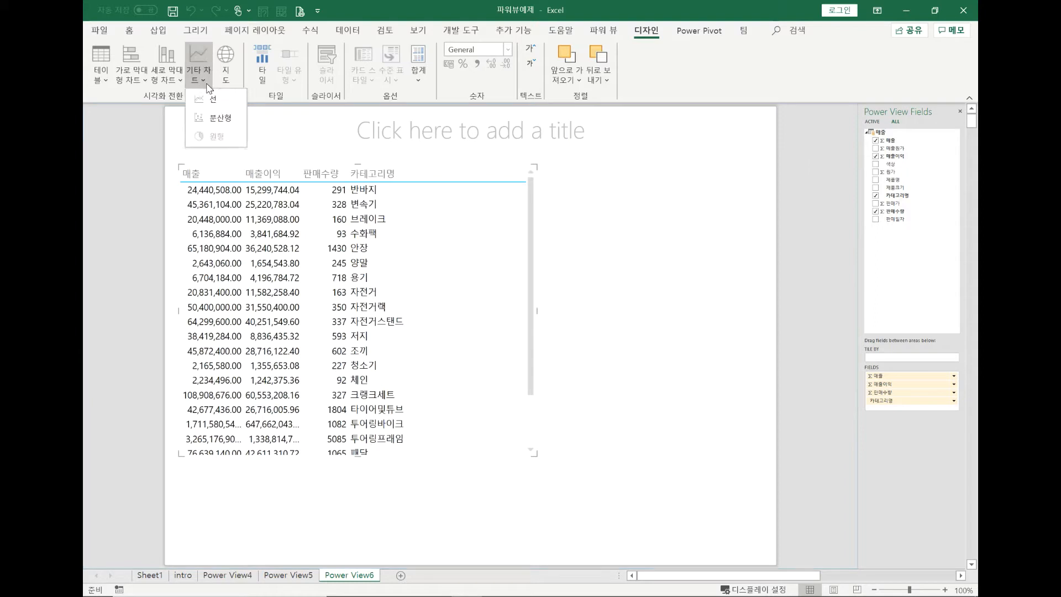
pyautogui.click(216, 118)
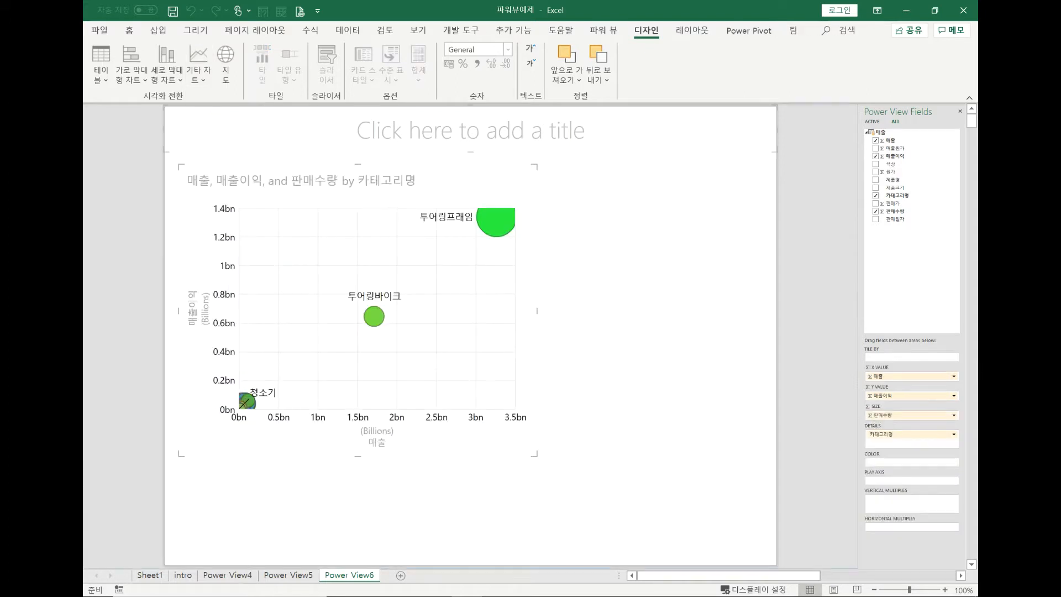
pyautogui.moveTo(535, 453); pyautogui.dragTo(741, 500)
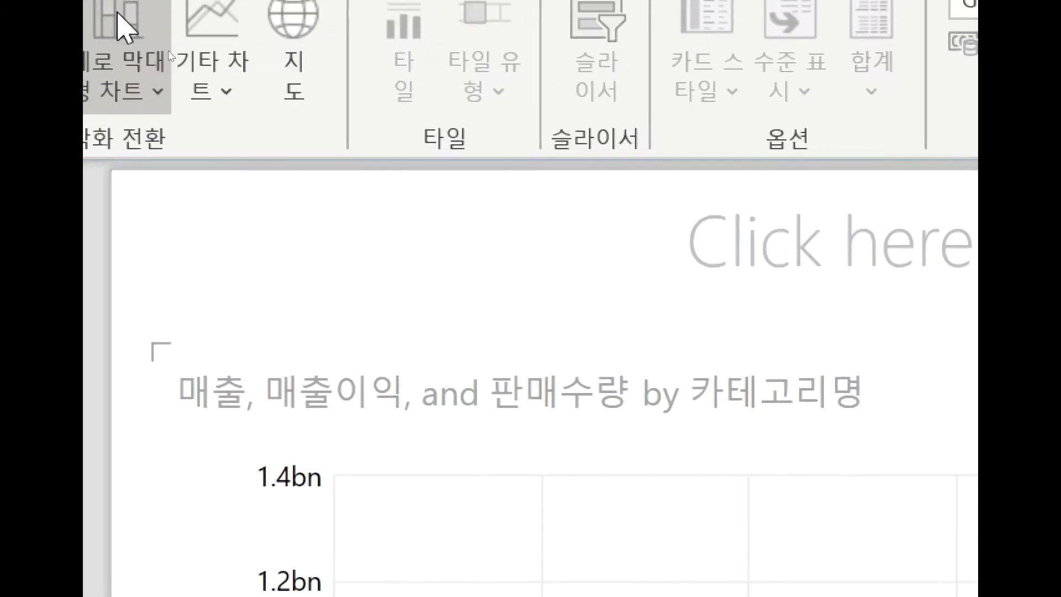
pyautogui.click(237, 100)
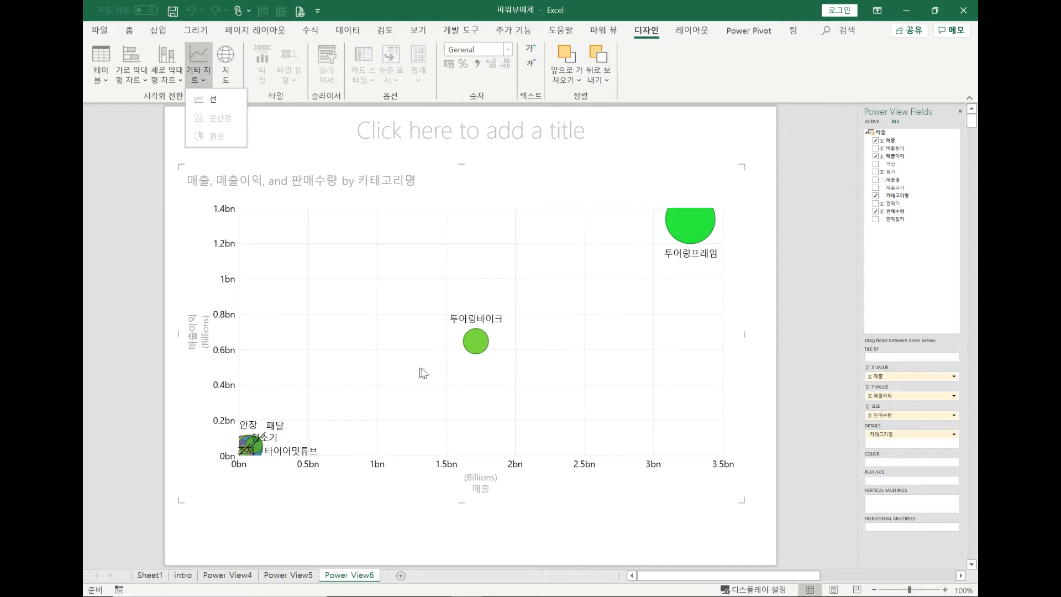
pyautogui.click(478, 344)
pyautogui.moveTo(481, 345)
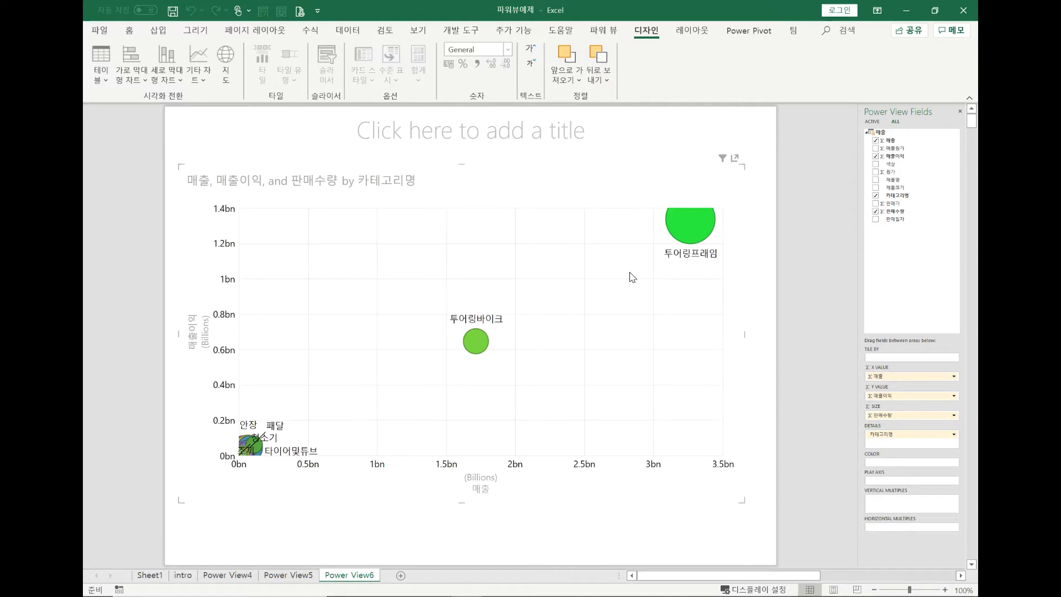
# - Colour the scatter chart's bubbles by 색상 and inspect the details of individual bubbles
pyautogui.moveTo(894, 180); pyautogui.dragTo(897, 192)
pyautogui.moveTo(903, 165); pyautogui.dragTo(889, 467)
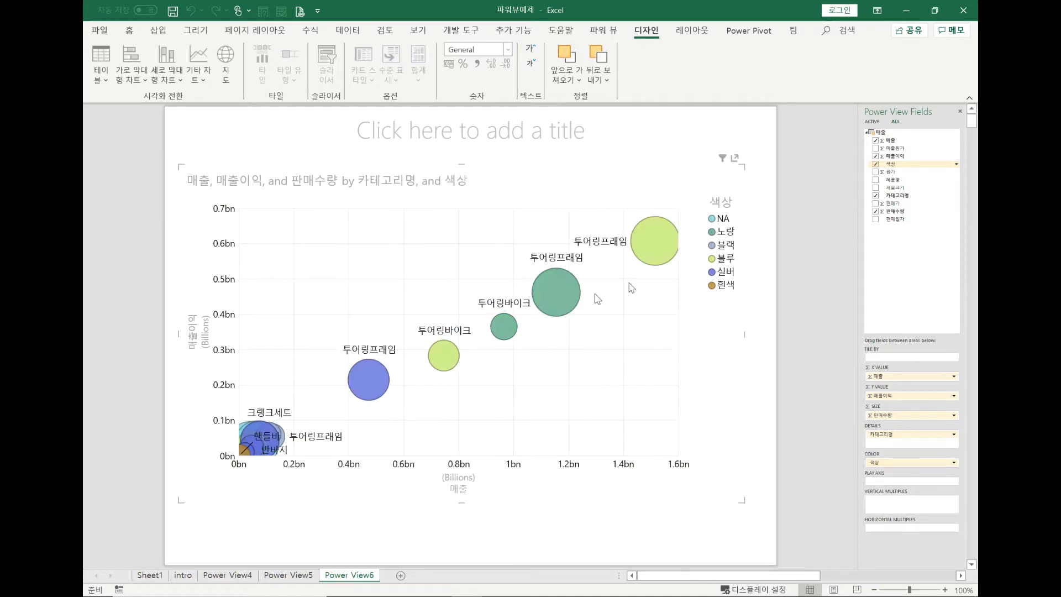
pyautogui.moveTo(663, 247)
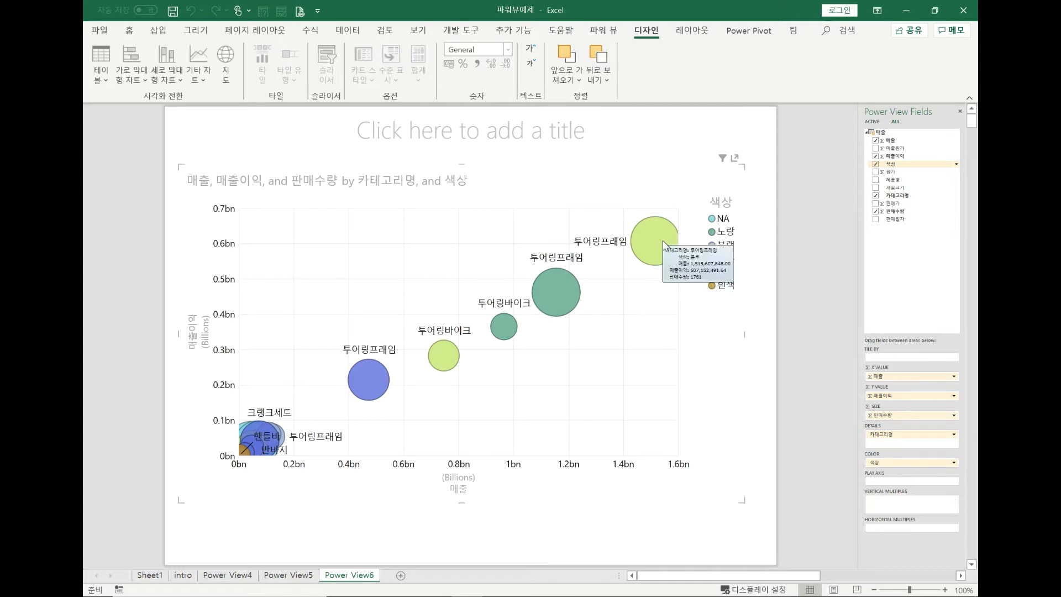
pyautogui.moveTo(564, 290)
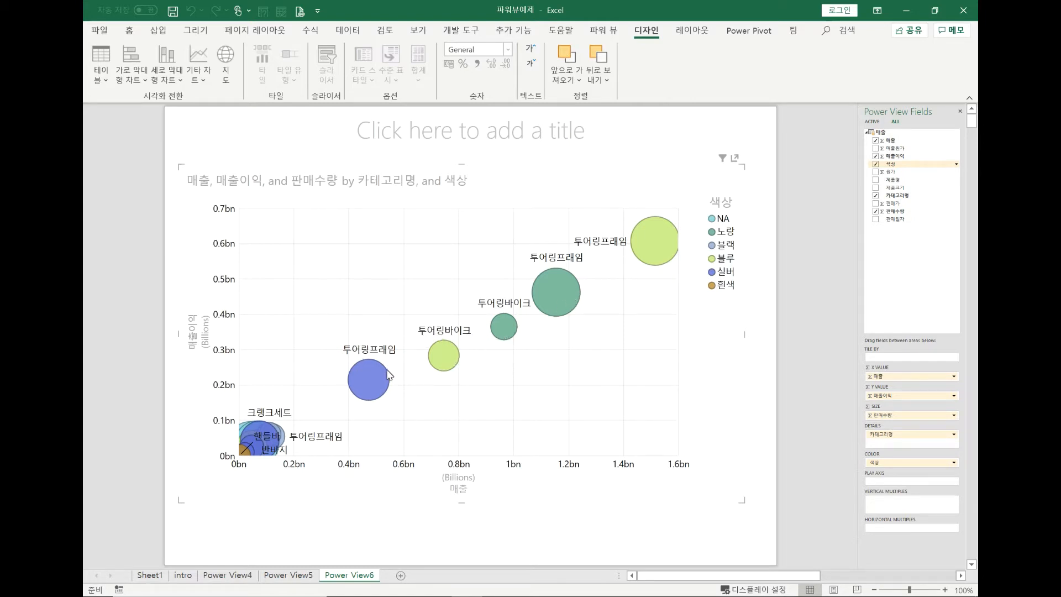
pyautogui.moveTo(381, 380)
# - Replace 색상 with 제품크기 as the colour field of the scatter chart
pyautogui.moveTo(883, 468); pyautogui.dragTo(906, 211)
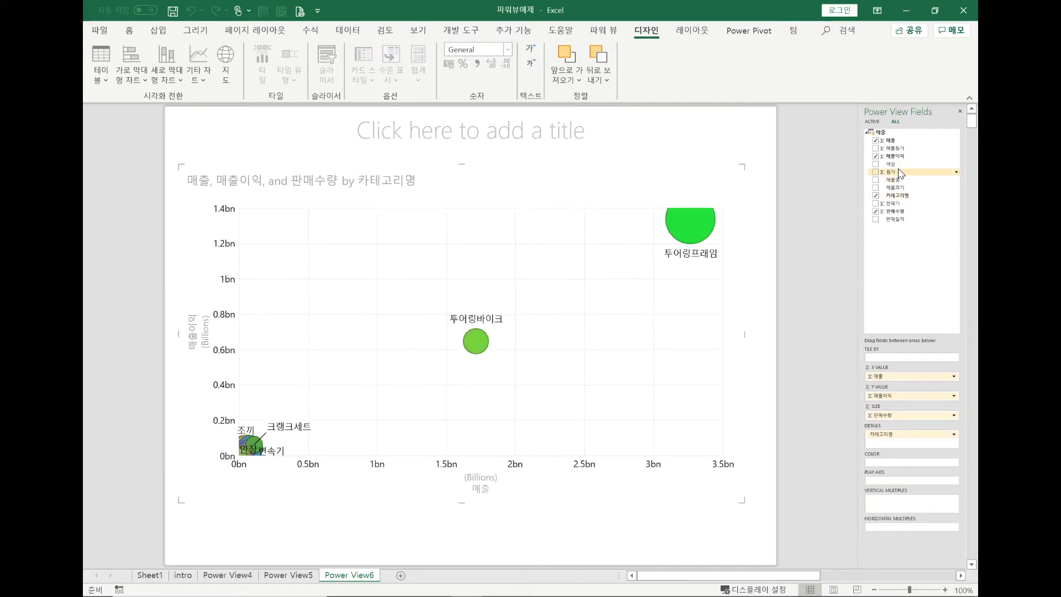
pyautogui.moveTo(905, 193); pyautogui.dragTo(895, 467)
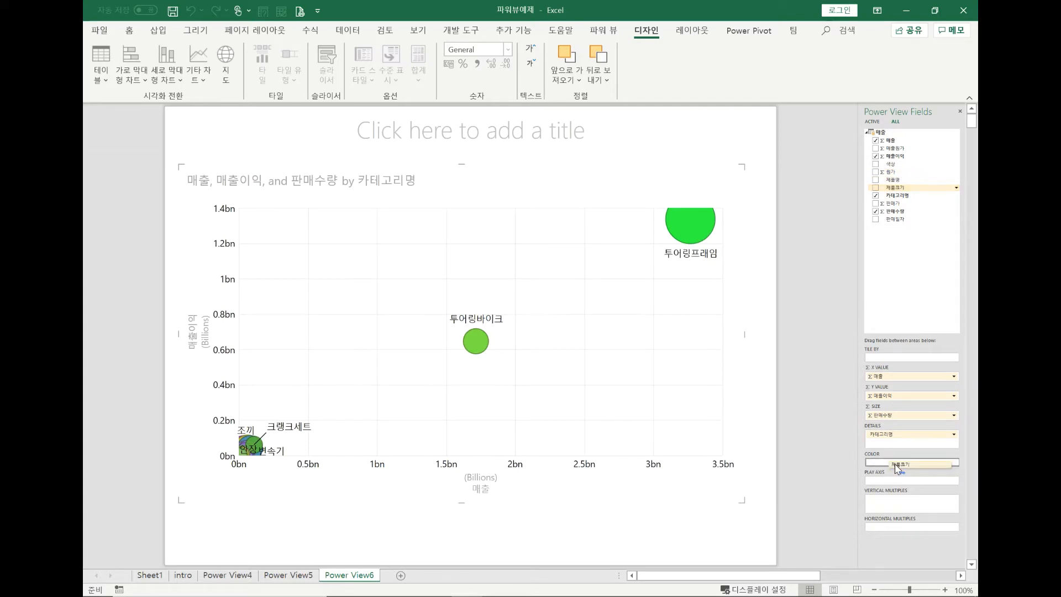
pyautogui.moveTo(896, 468); pyautogui.dragTo(897, 468)
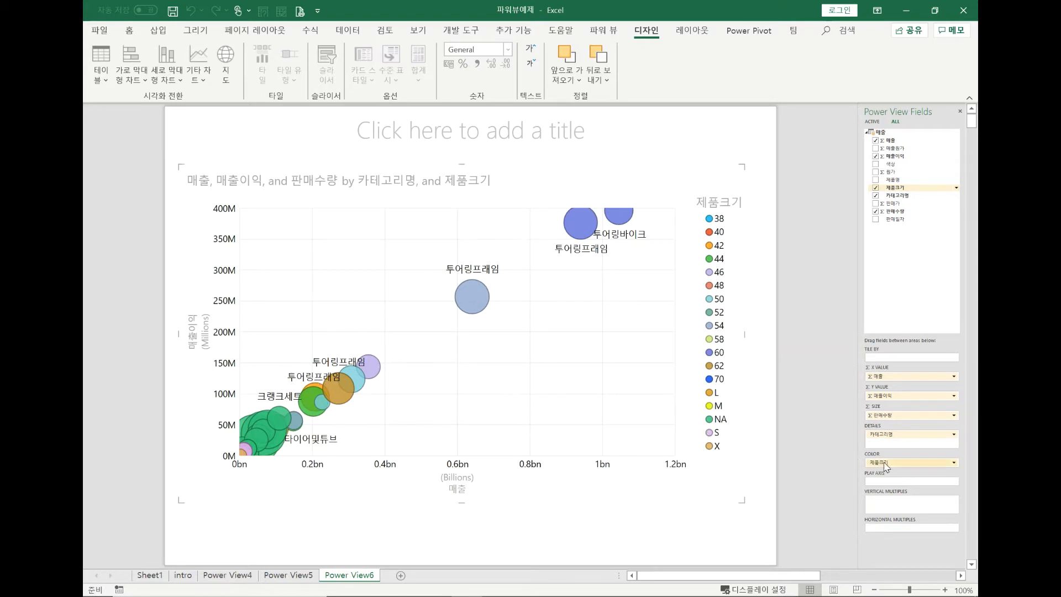
# - Try 제품크기 as the scatter chart's vertical multiples instead of its colour, and remove the field again
pyautogui.moveTo(884, 462); pyautogui.dragTo(885, 501)
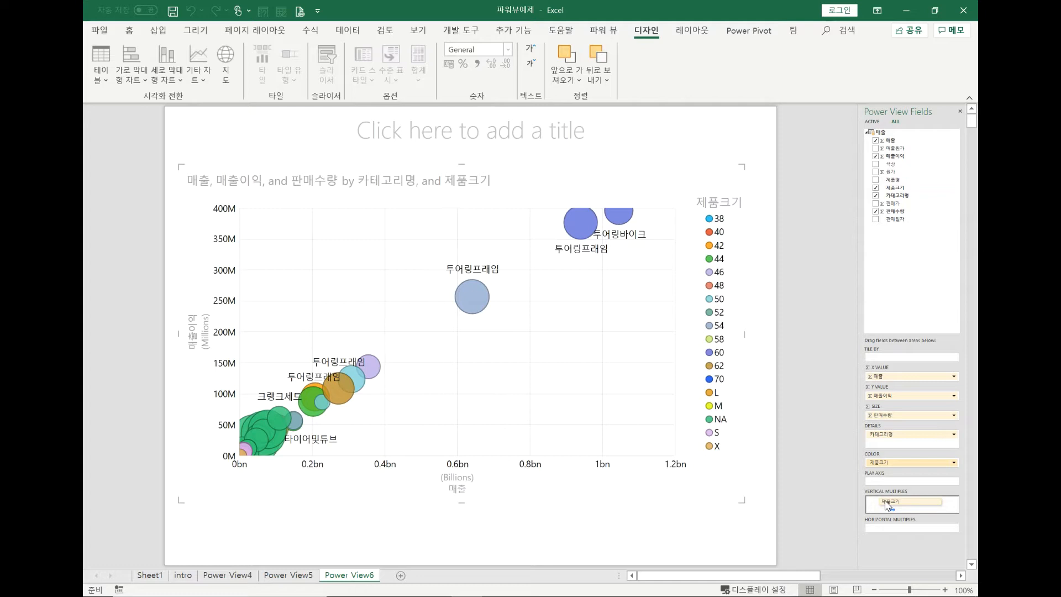
pyautogui.moveTo(885, 501); pyautogui.dragTo(886, 505)
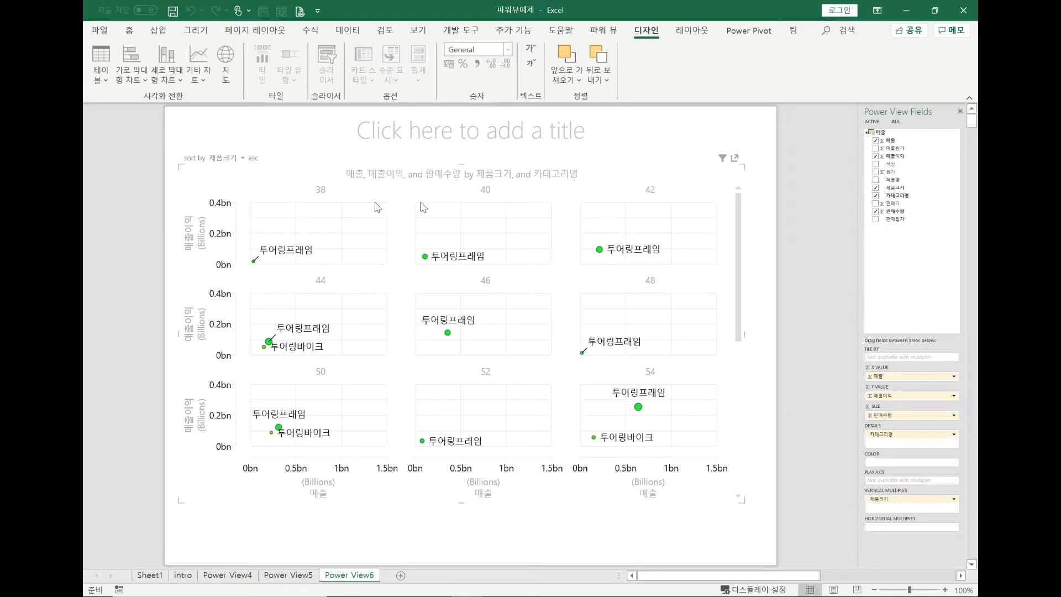
pyautogui.moveTo(738, 259); pyautogui.dragTo(744, 383)
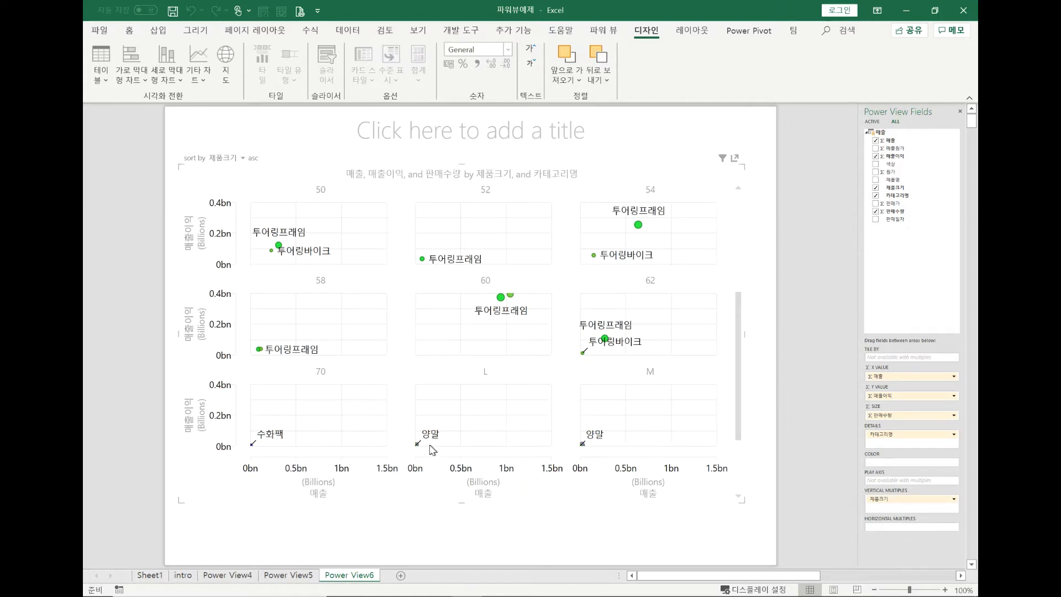
pyautogui.moveTo(418, 444)
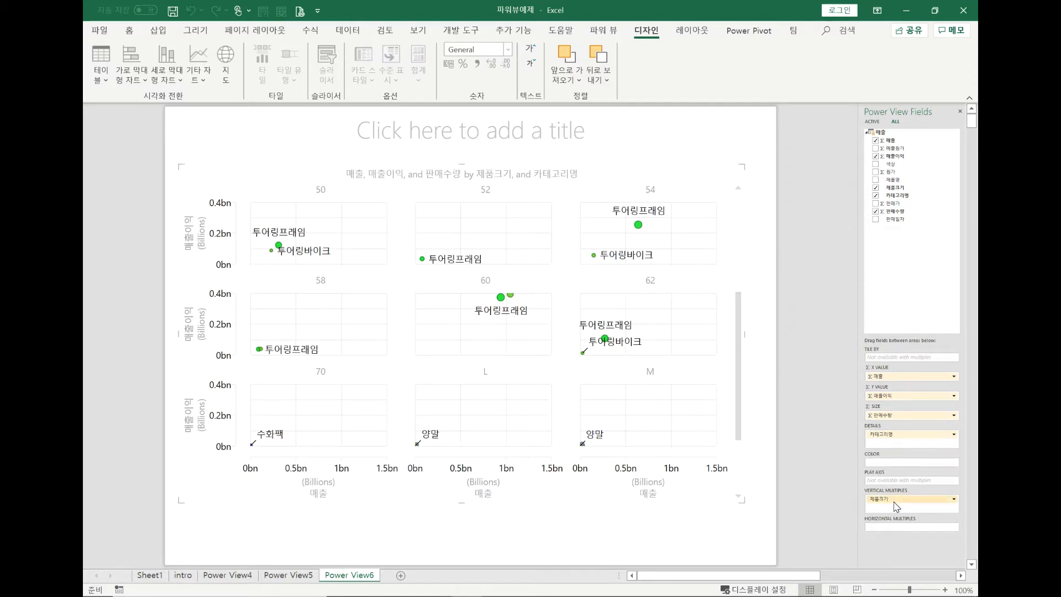
pyautogui.moveTo(902, 499); pyautogui.dragTo(903, 254)
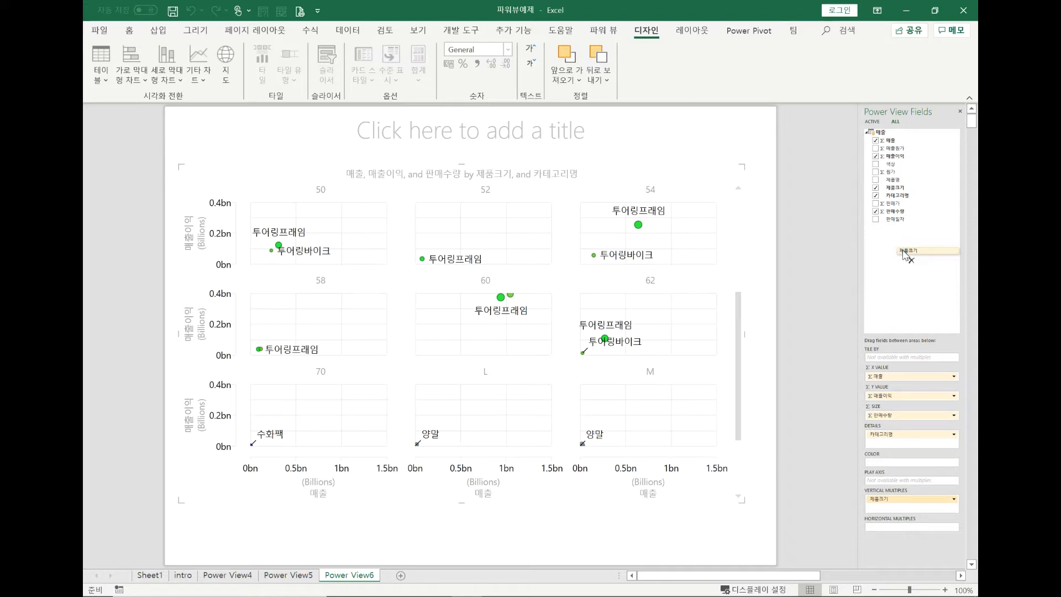
pyautogui.moveTo(904, 254); pyautogui.dragTo(904, 254)
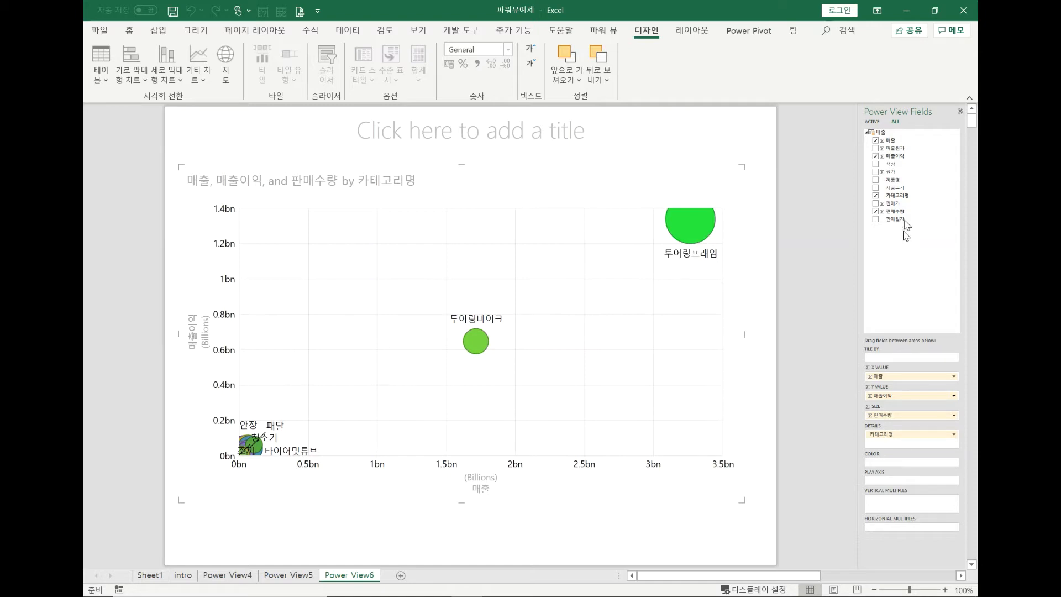
# - Set 판매일자 as the scatter chart's play axis and run the animation over time
pyautogui.moveTo(906, 223); pyautogui.dragTo(887, 481)
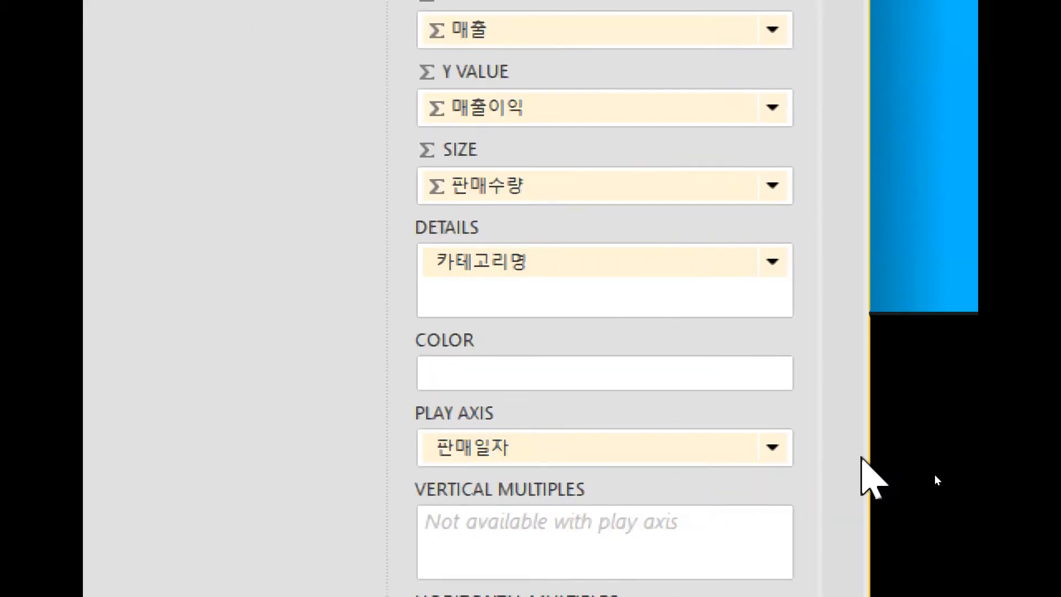
pyautogui.click(774, 447)
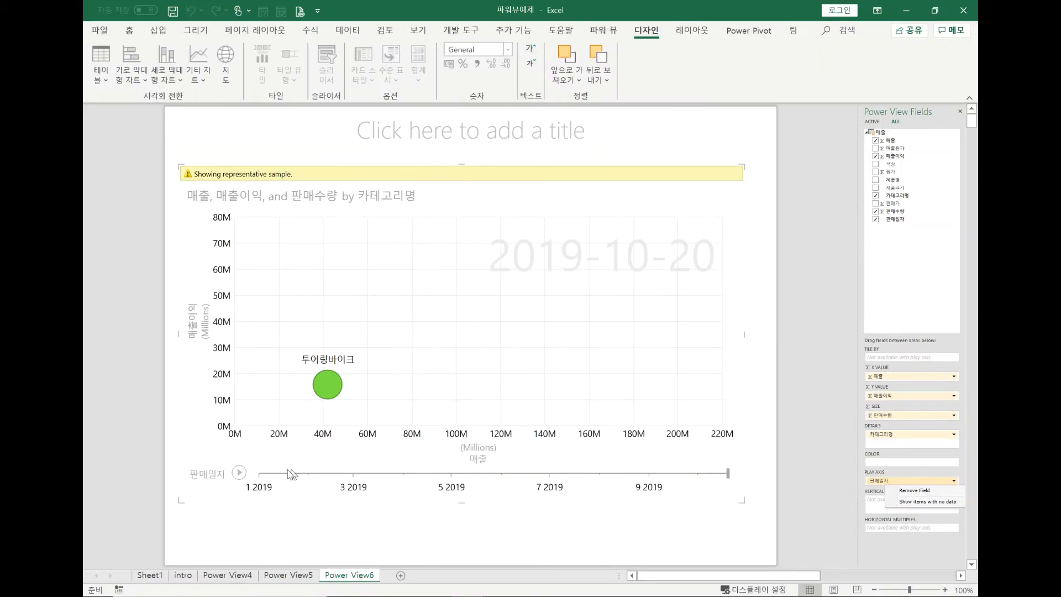
pyautogui.click(239, 473)
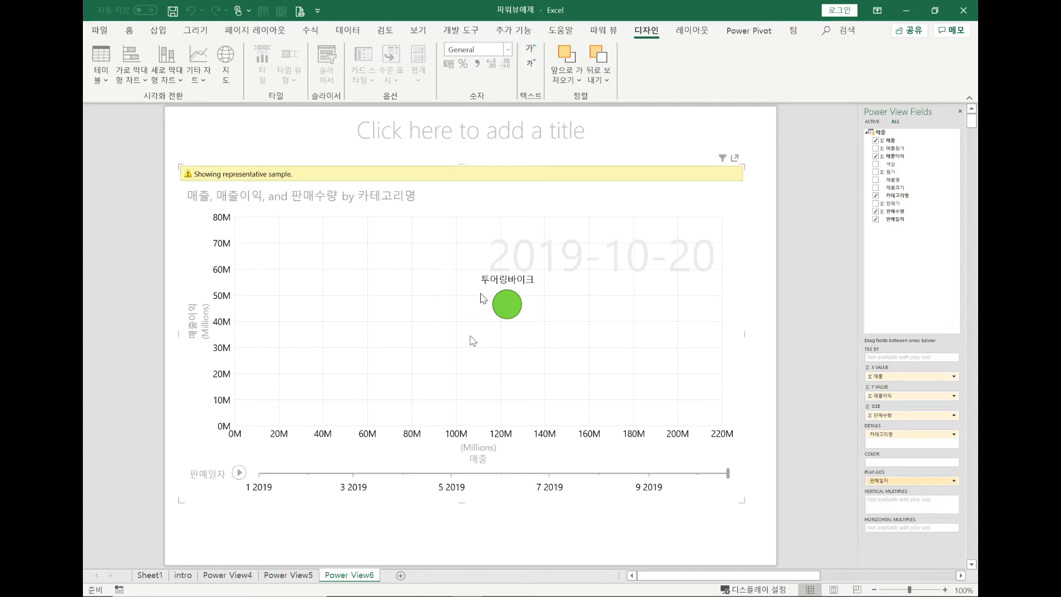
# - Review the finished reports on the Power View4, Power View5 and Power View6 sheets
pyautogui.click(210, 575)
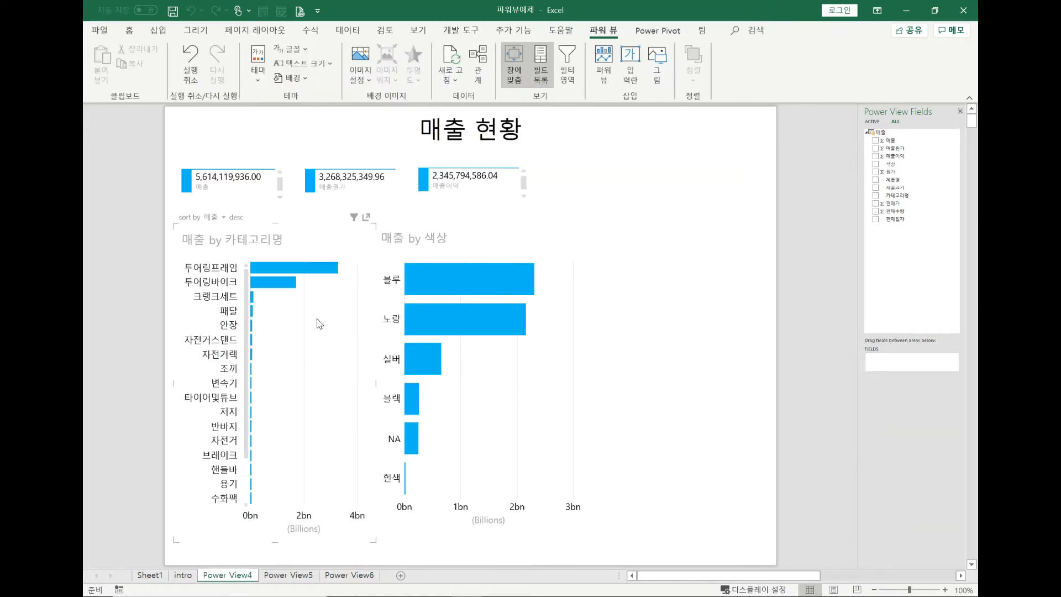
pyautogui.click(294, 575)
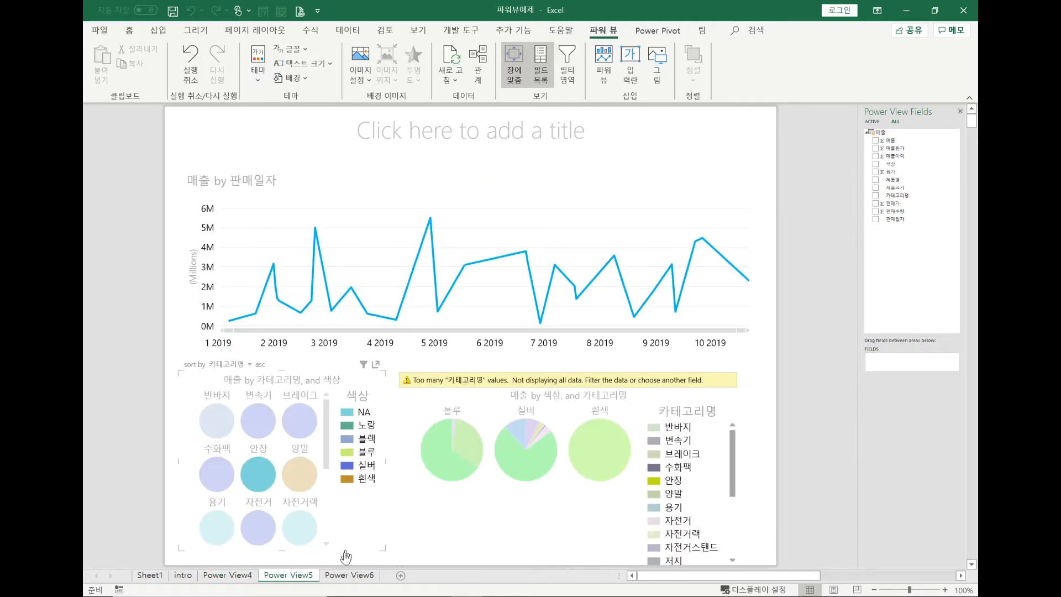
pyautogui.click(341, 576)
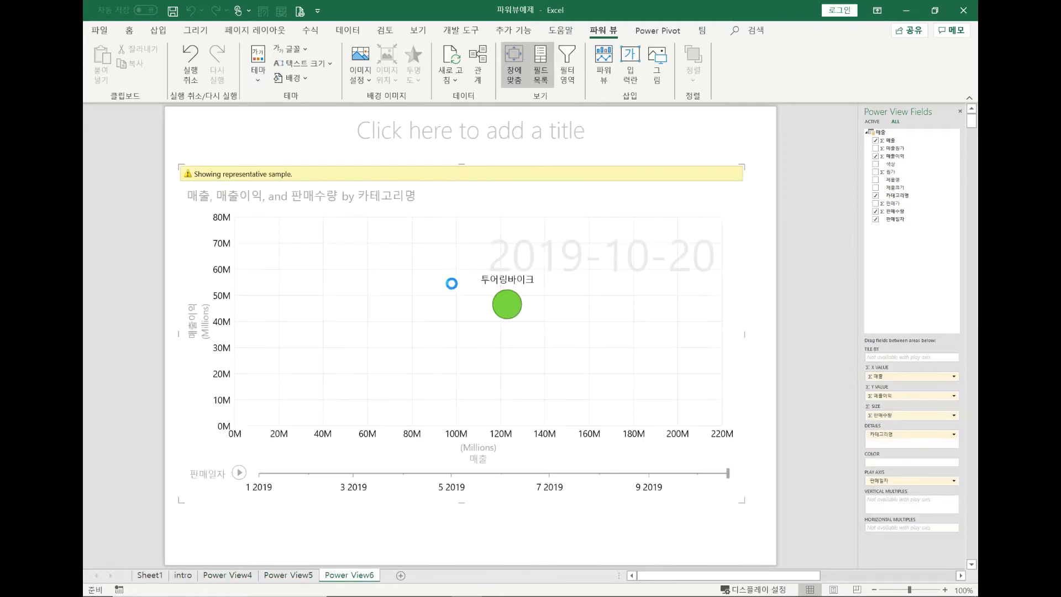
pyautogui.click(454, 289)
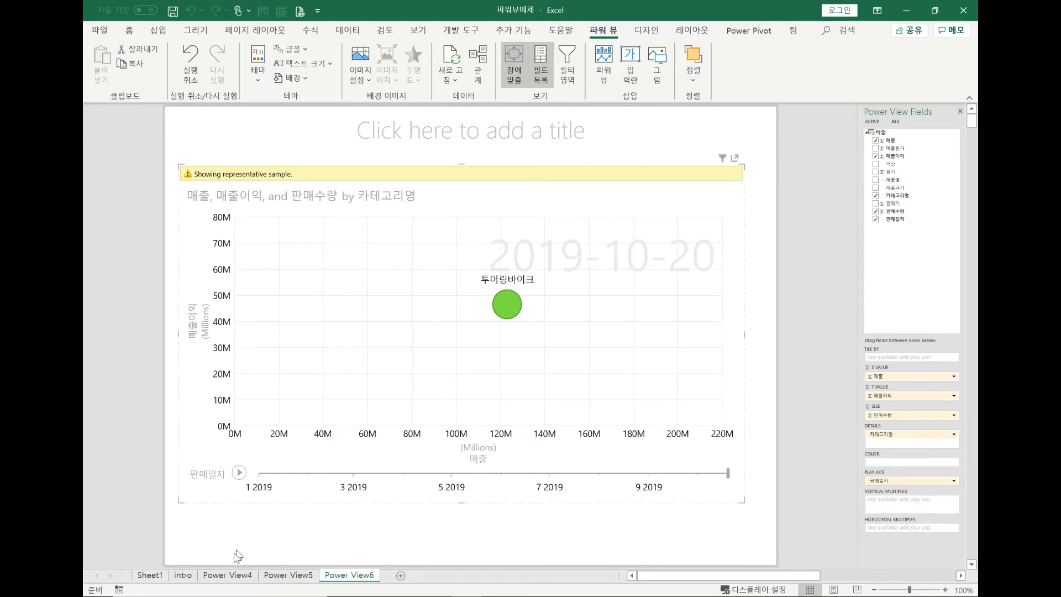
pyautogui.click(217, 576)
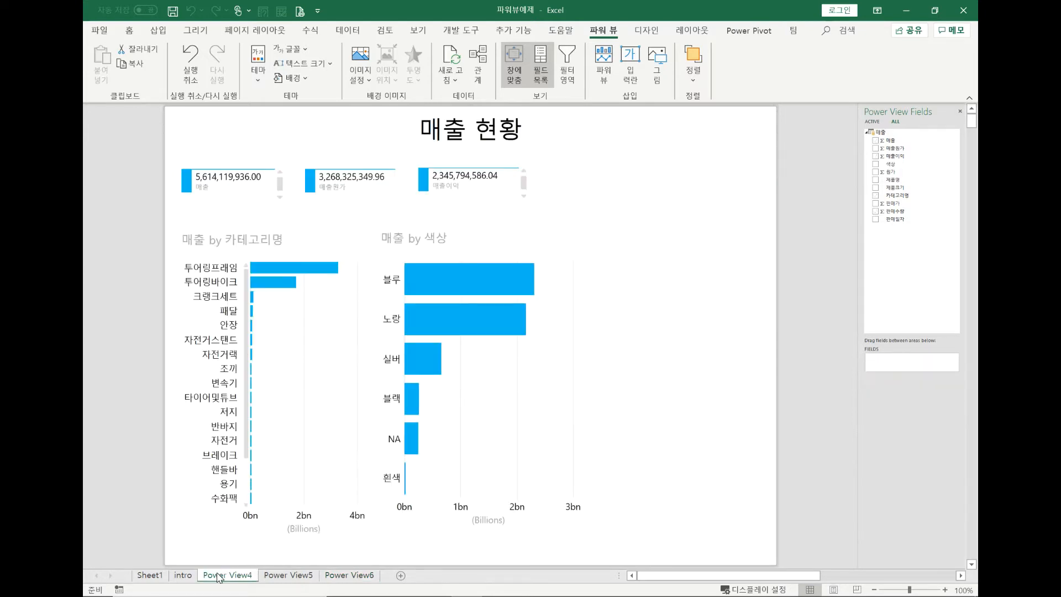
pyautogui.click(302, 358)
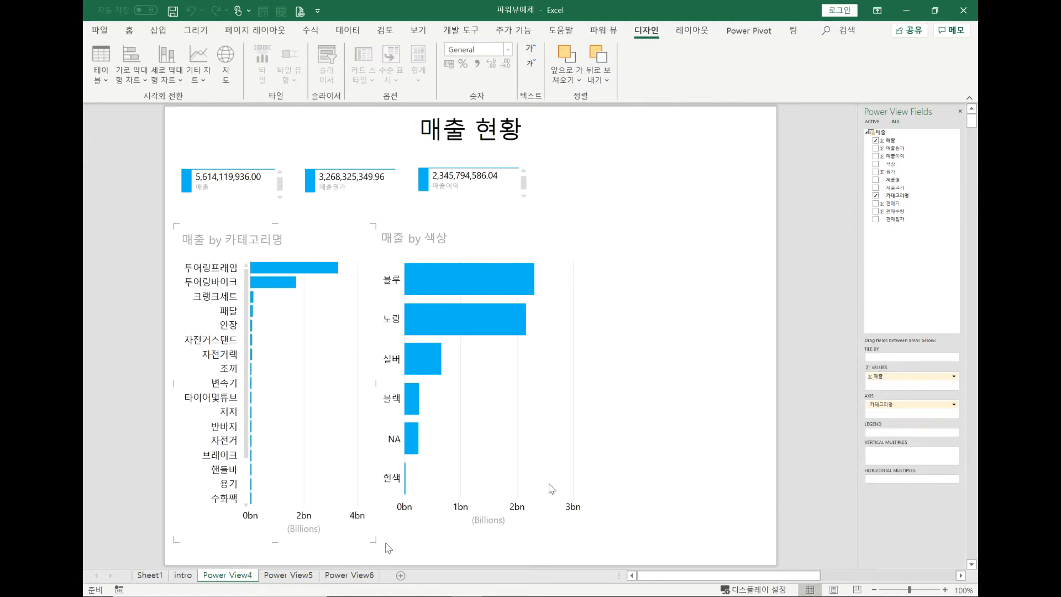
pyautogui.click(301, 577)
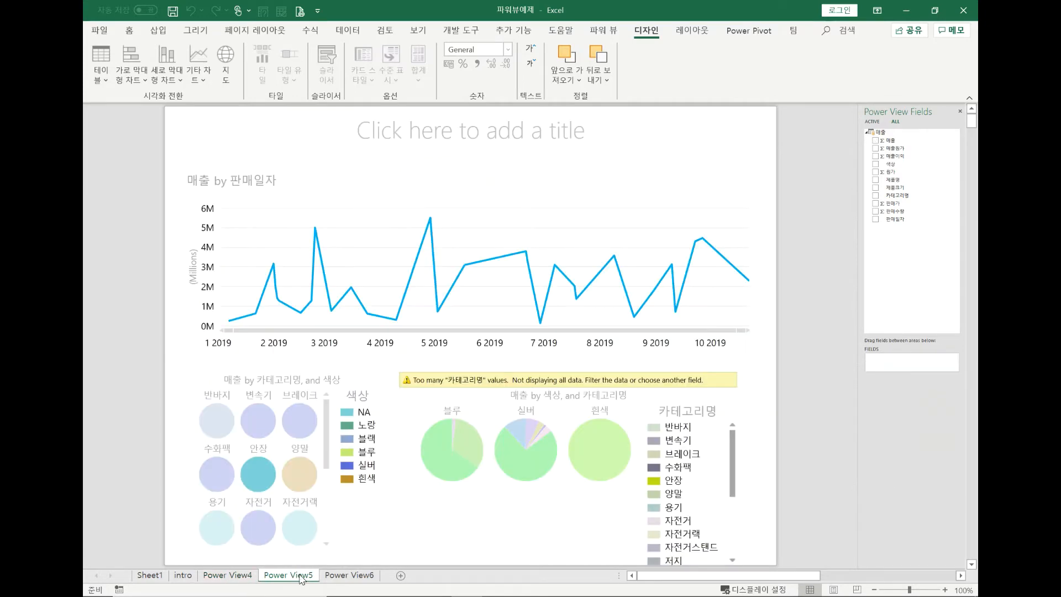
pyautogui.click(246, 576)
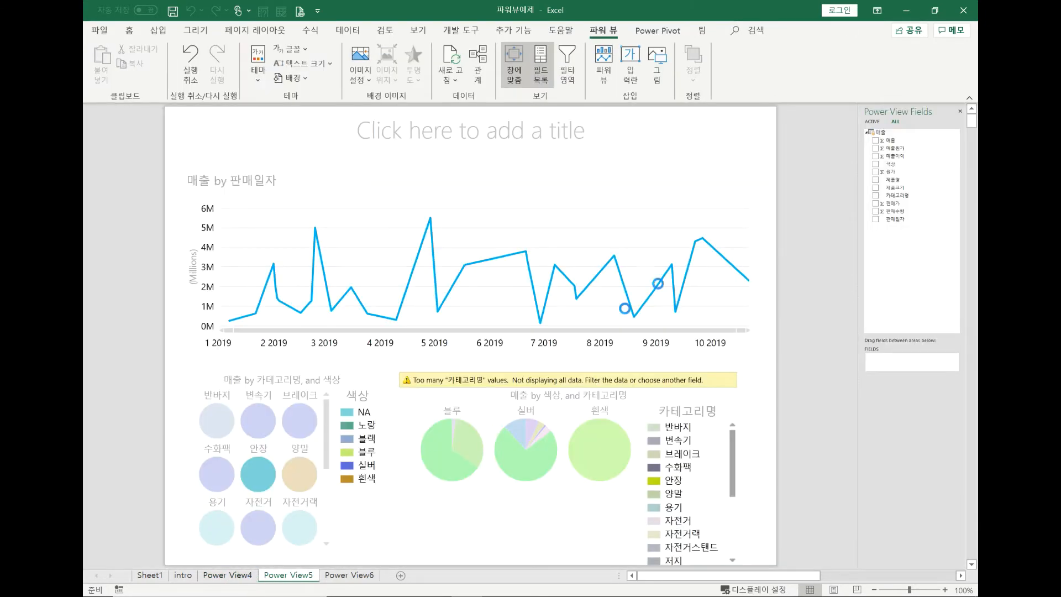
pyautogui.click(545, 263)
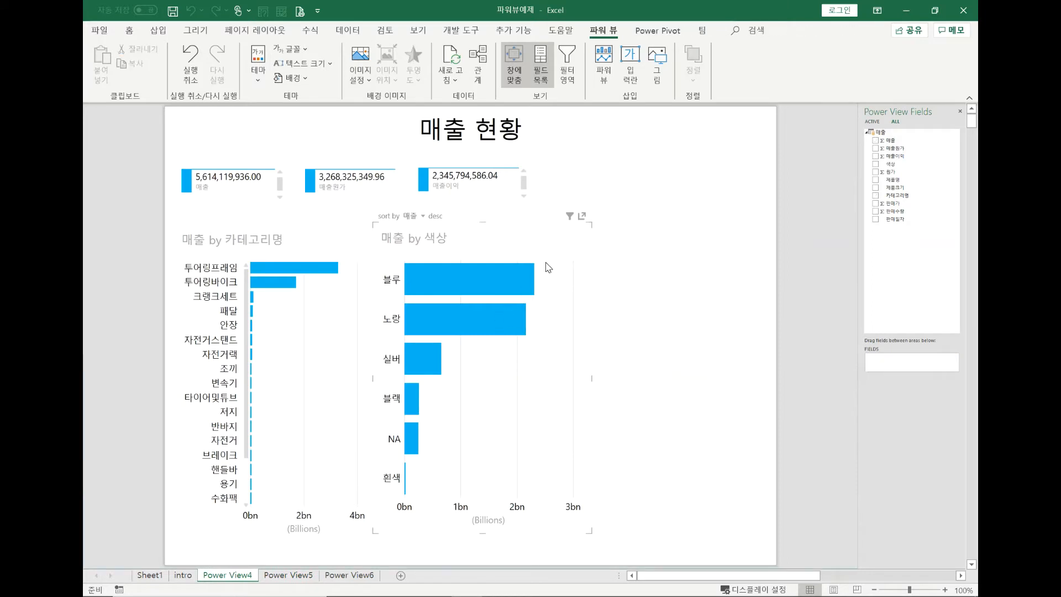
# - Tile the 매출 by 색상 bar chart on Power View4 by 카테고리명 and switch to the 변속기 and 브레이크 tiles
pyautogui.click(559, 300)
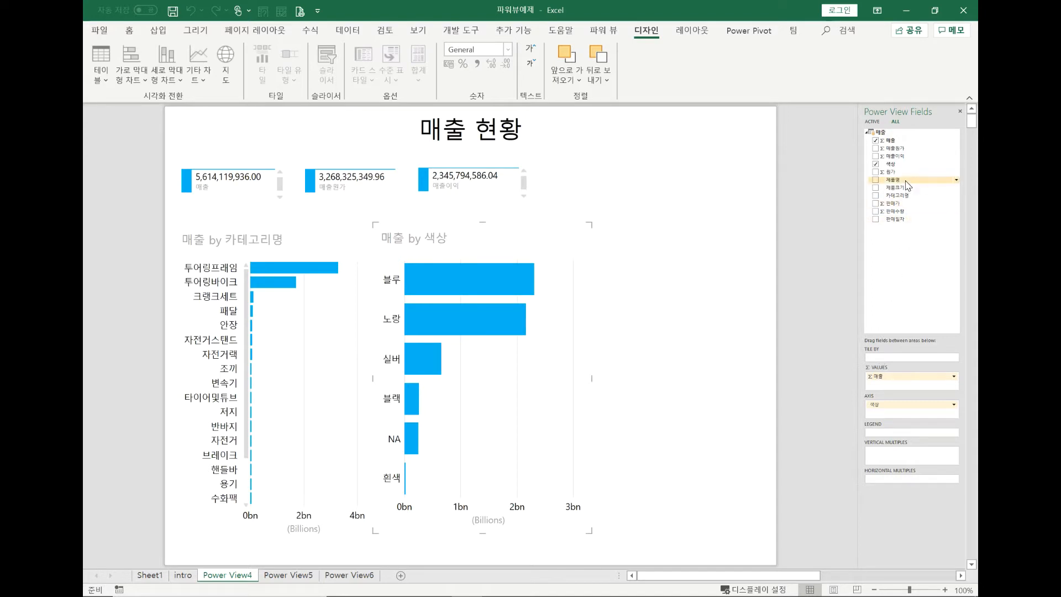
pyautogui.moveTo(906, 200); pyautogui.dragTo(888, 356)
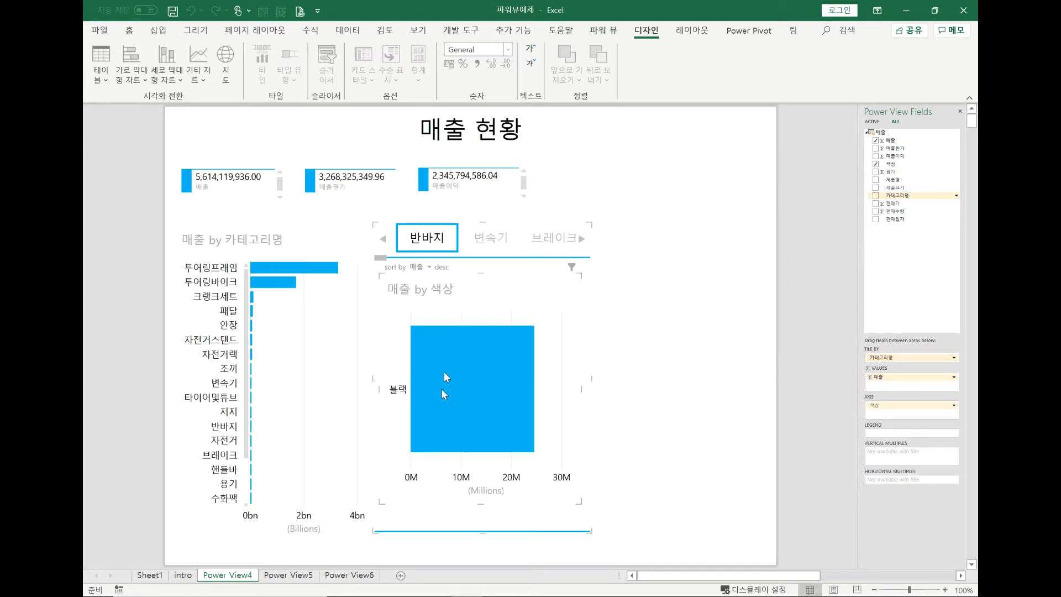
pyautogui.click(483, 245)
pyautogui.click(483, 245)
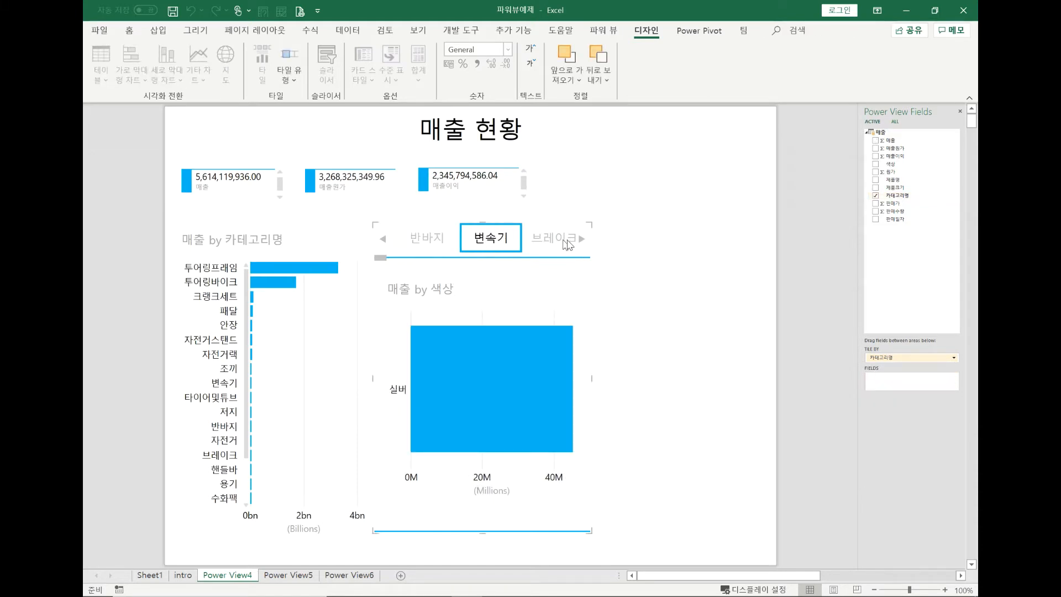
pyautogui.click(581, 242)
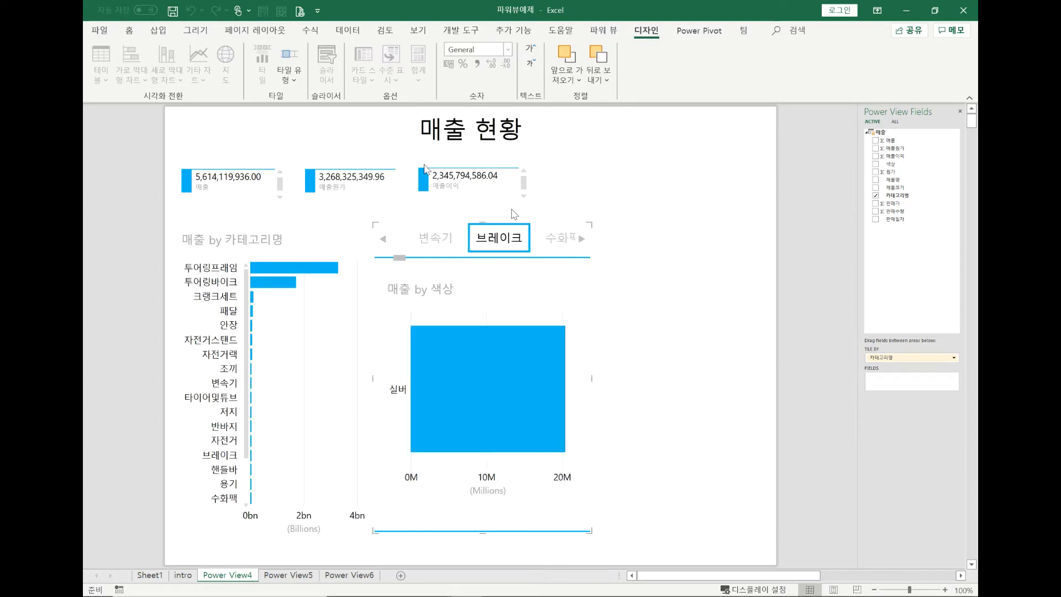
# - Try the 타일 흐름 tile type on the tiled 색상 bar chart
pyautogui.click(293, 80)
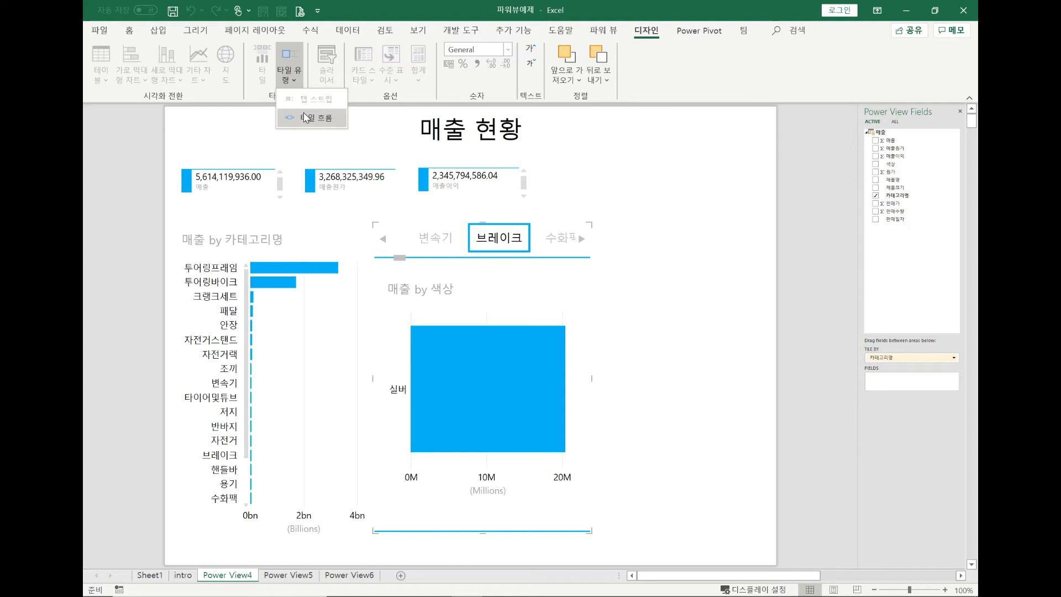
pyautogui.click(303, 116)
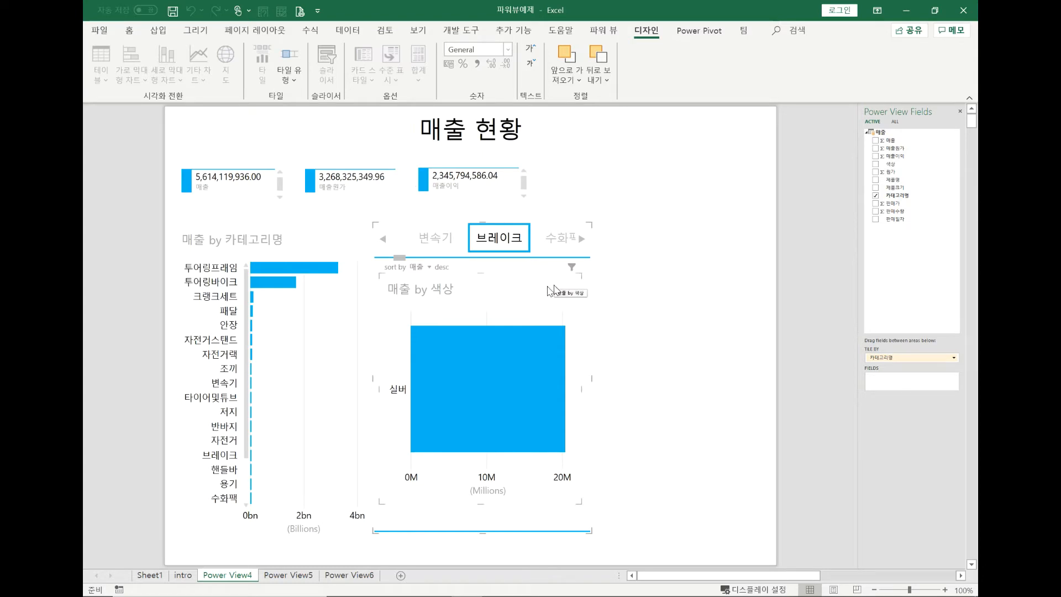
# - Tile the 매출 by 판매일자 line chart on the Power View5 sheet by 카테고리명
pyautogui.click(303, 574)
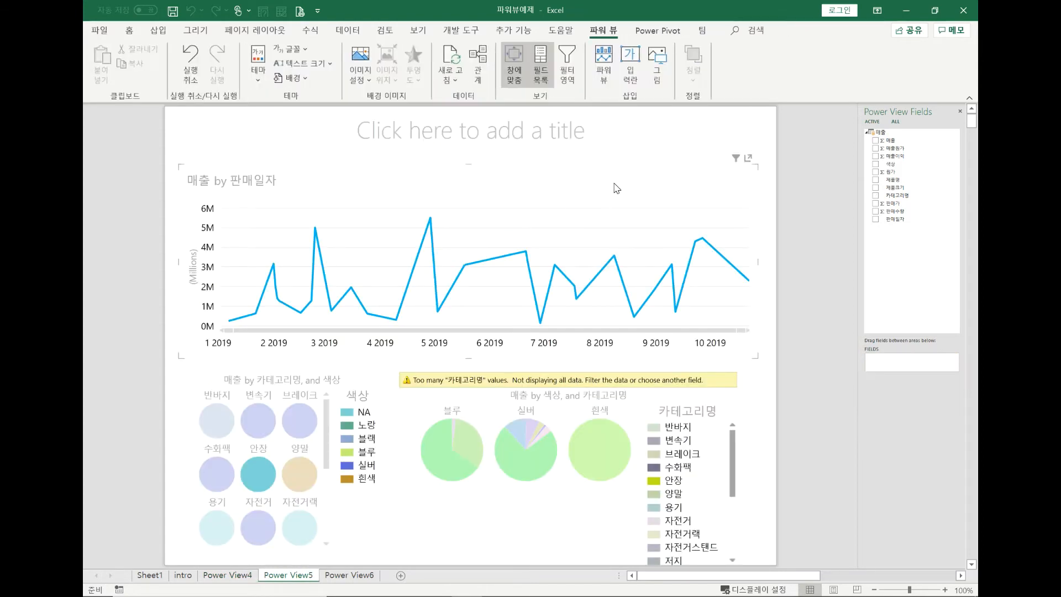
pyautogui.click(617, 189)
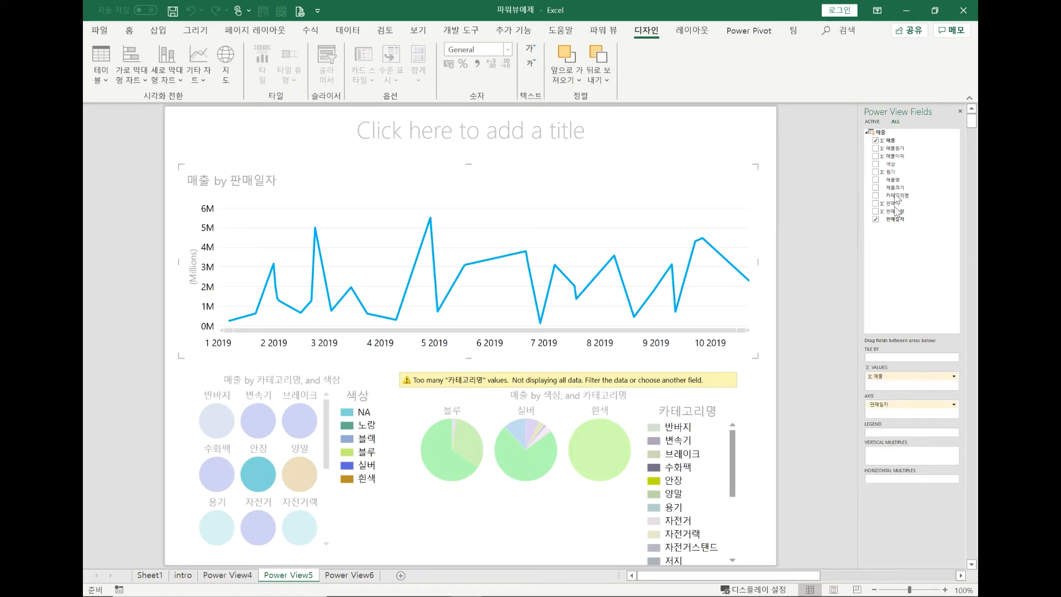
pyautogui.moveTo(897, 195); pyautogui.dragTo(882, 354)
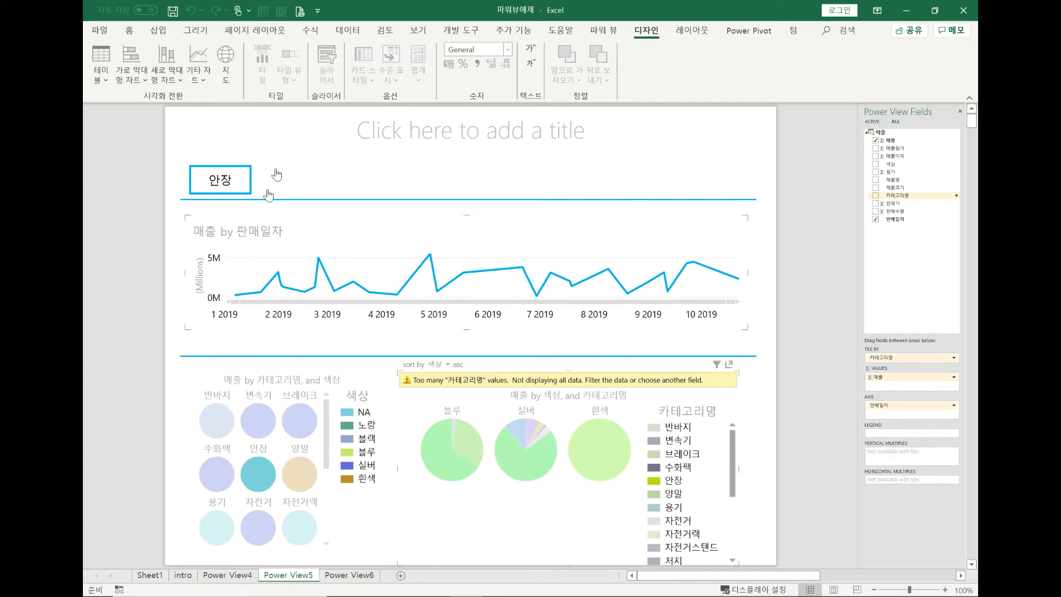
pyautogui.click(381, 183)
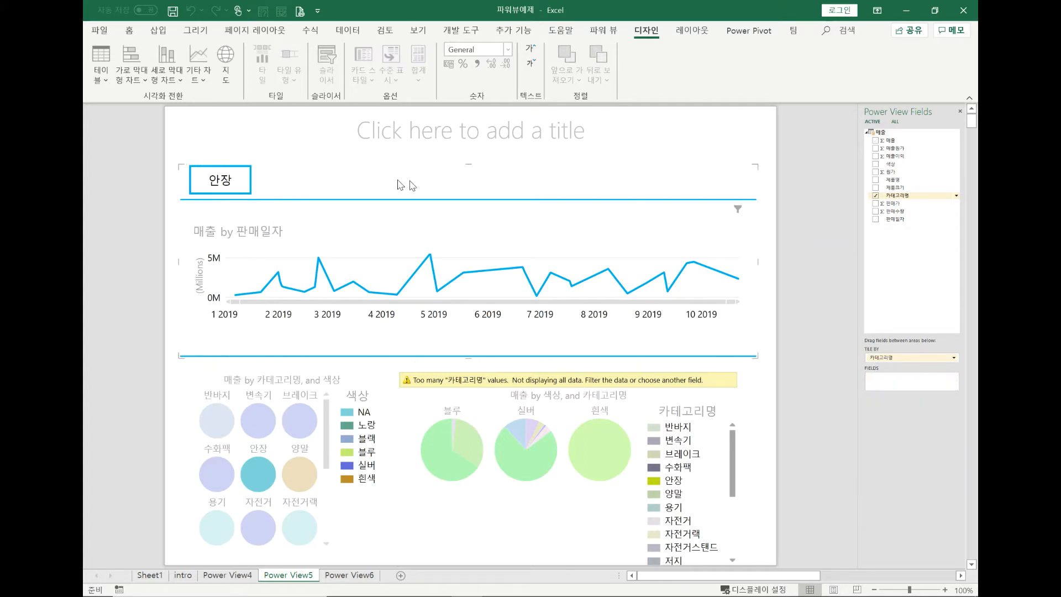
# - Clear the cross-highlighting from the Power View5 pie charts and show the line chart's 체인 and 크랭크세트 tiles
pyautogui.click(441, 447)
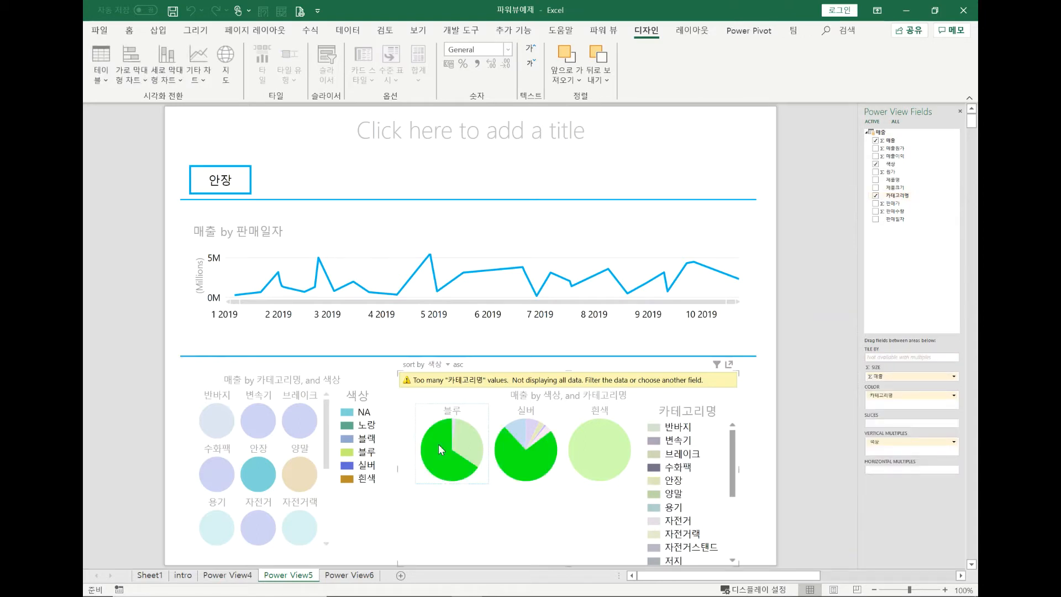
pyautogui.click(438, 445)
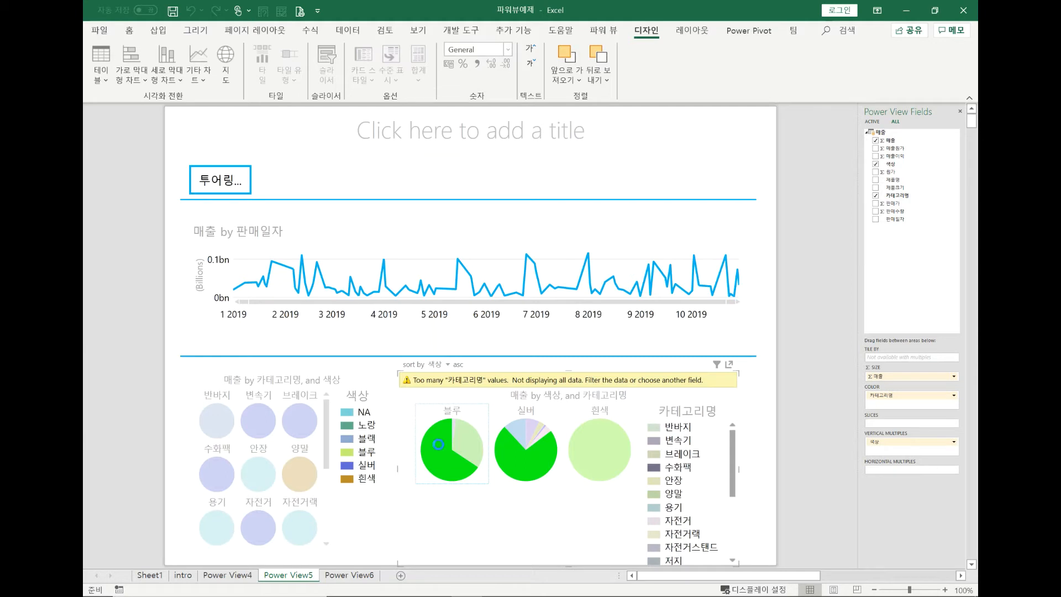
pyautogui.click(307, 428)
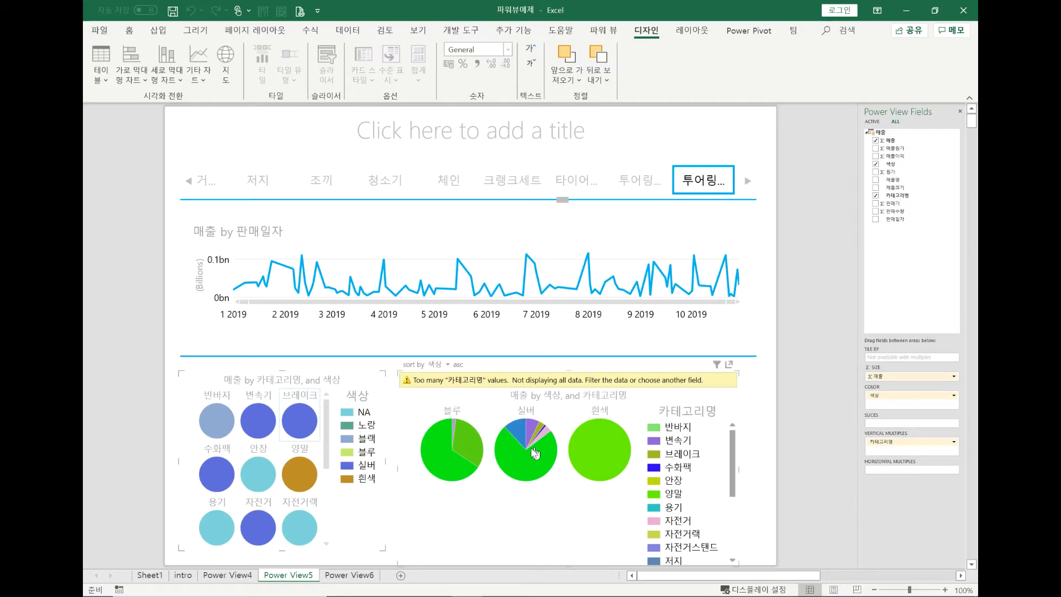
pyautogui.click(453, 182)
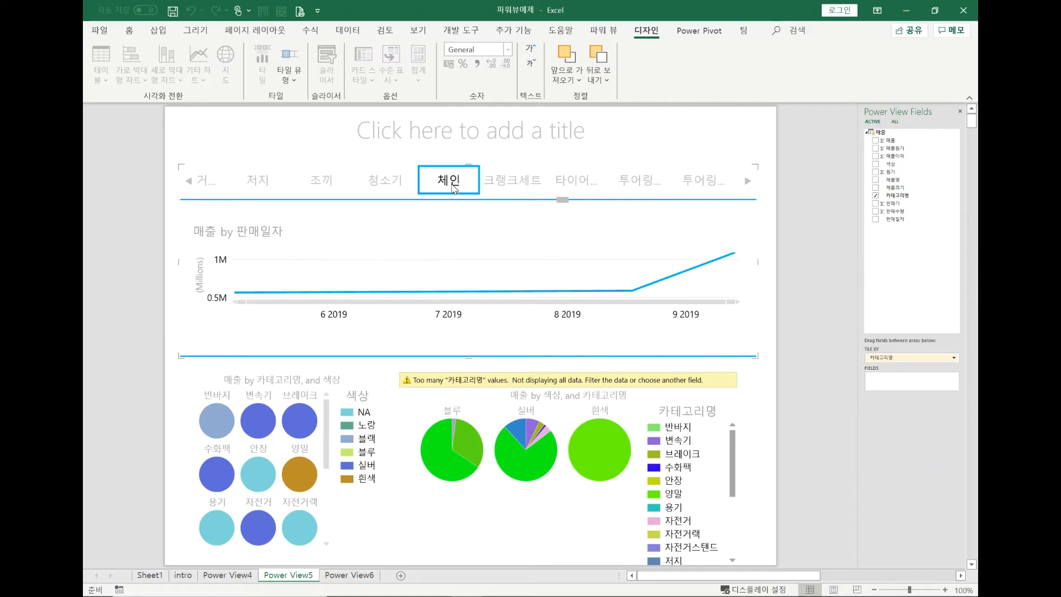
pyautogui.click(508, 184)
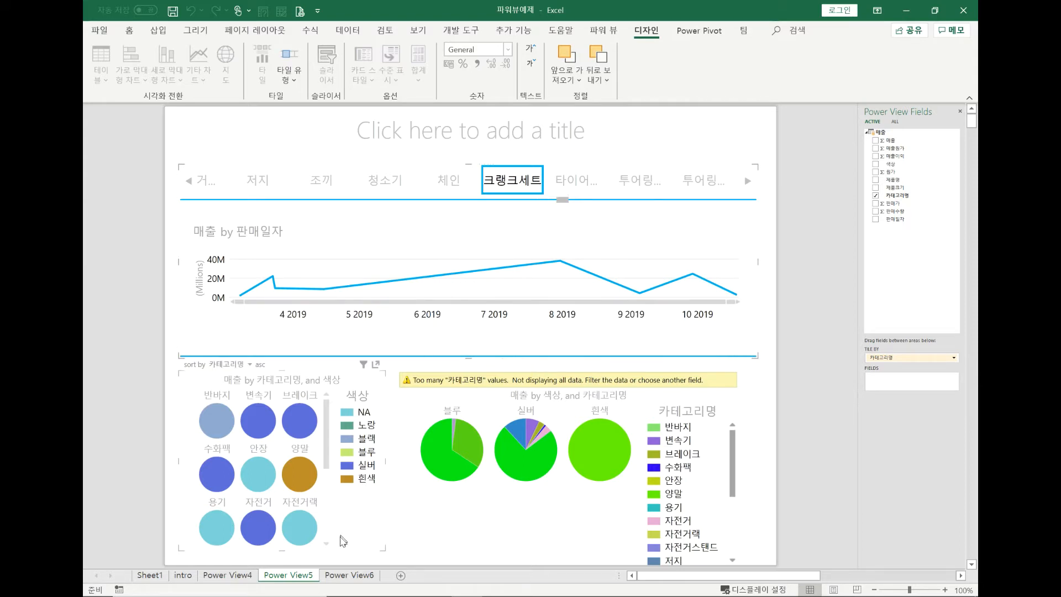
# - Try to tile the Power View6 scatter chart by 색상 while its play axis is in use
pyautogui.click(345, 575)
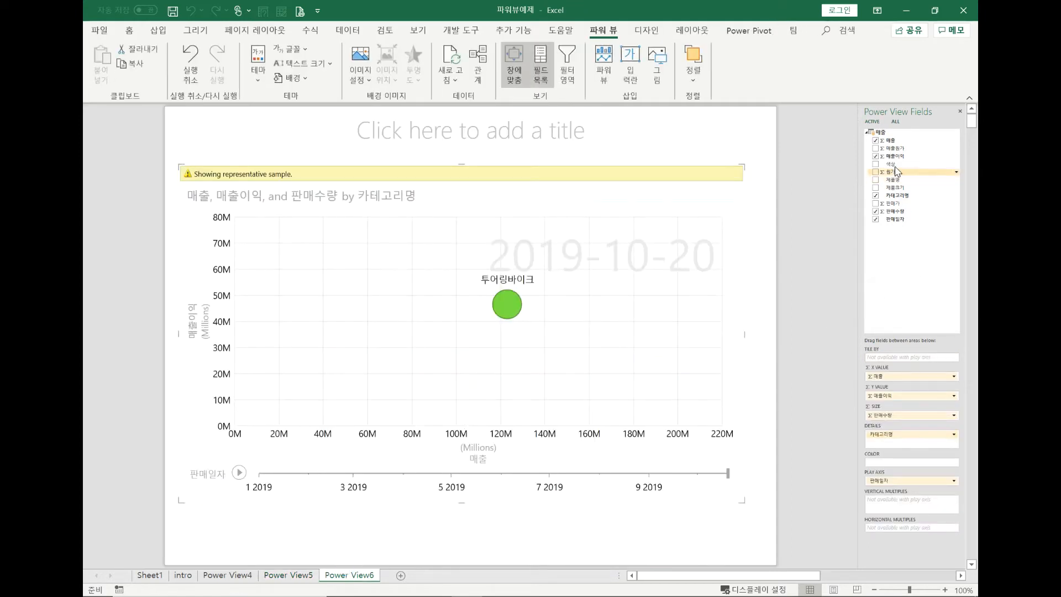
pyautogui.moveTo(891, 165); pyautogui.dragTo(888, 362)
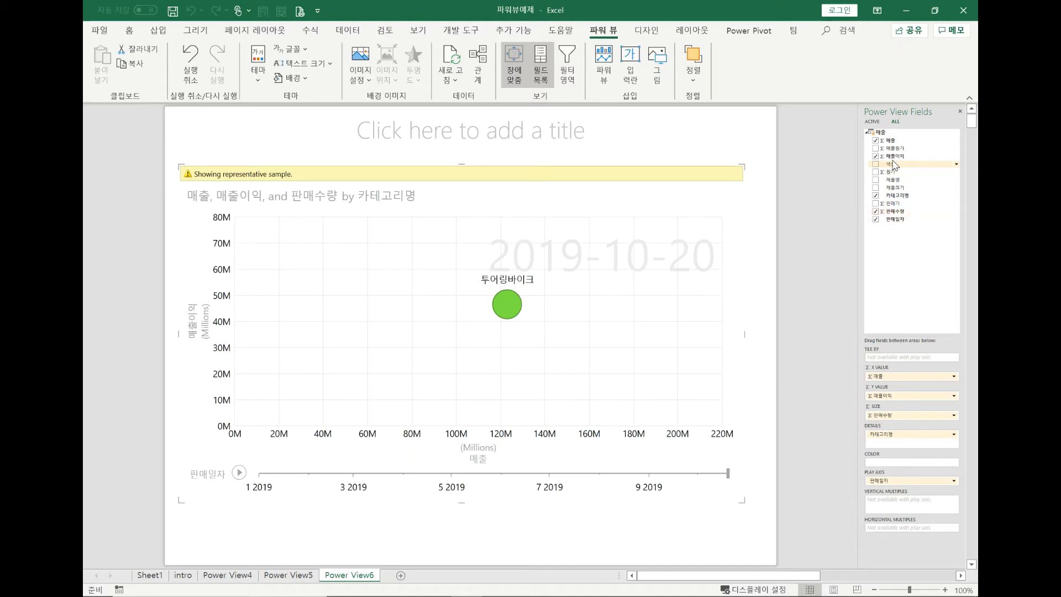
pyautogui.moveTo(894, 166); pyautogui.dragTo(938, 391)
# - Compare the 청소기, 체인 and 크랭크세트 tiles of the Power View5 line chart
pyautogui.click(306, 576)
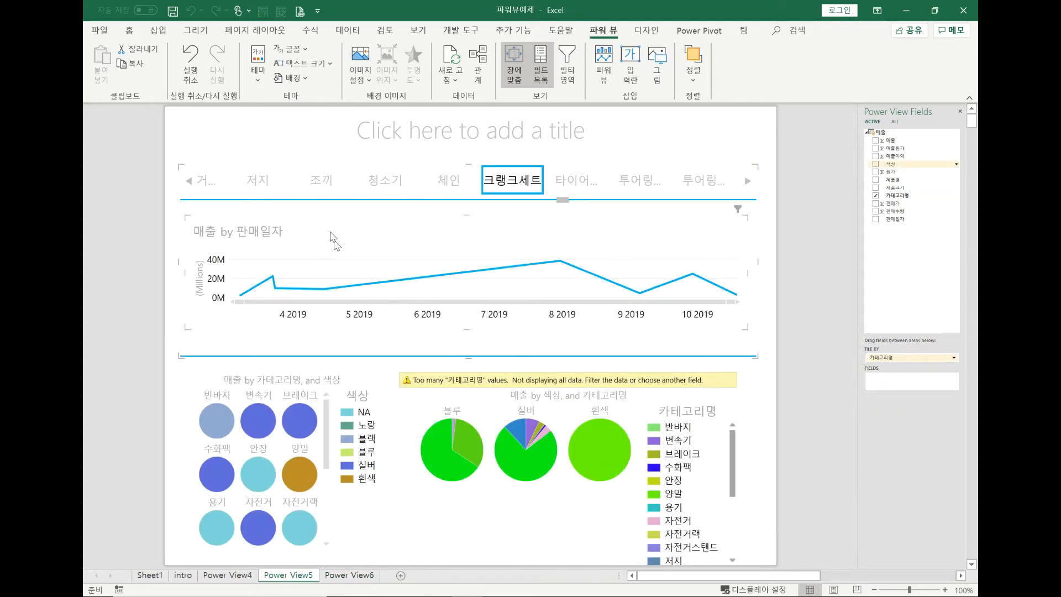
pyautogui.click(409, 180)
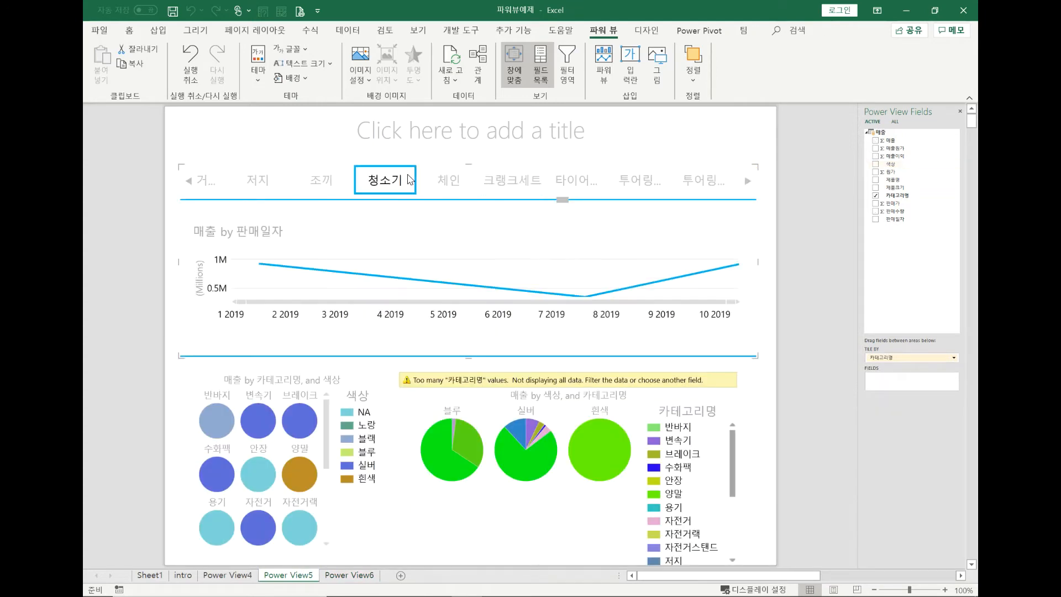
pyautogui.click(450, 182)
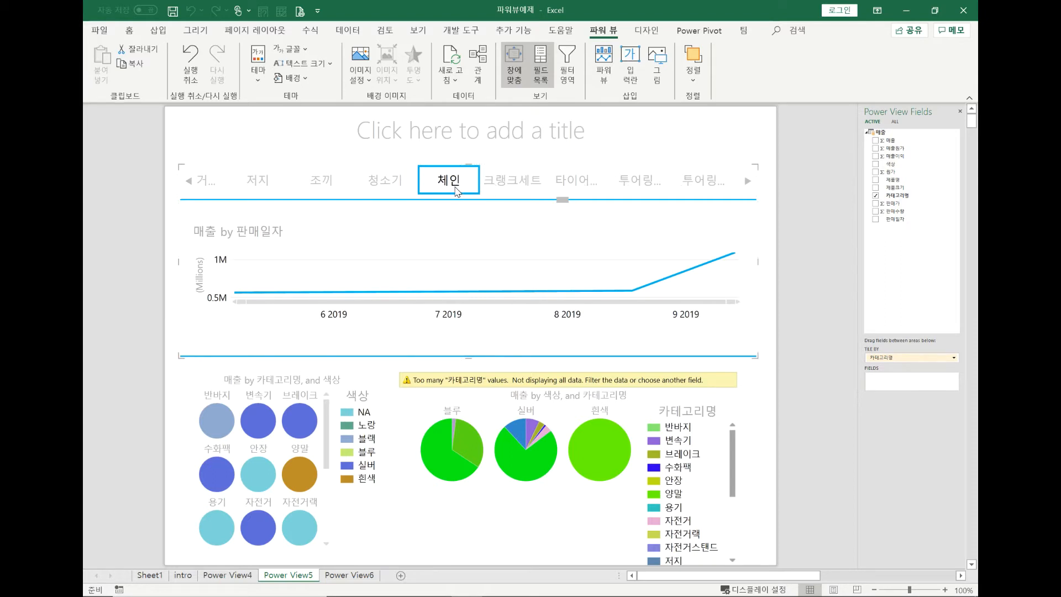
pyautogui.click(516, 186)
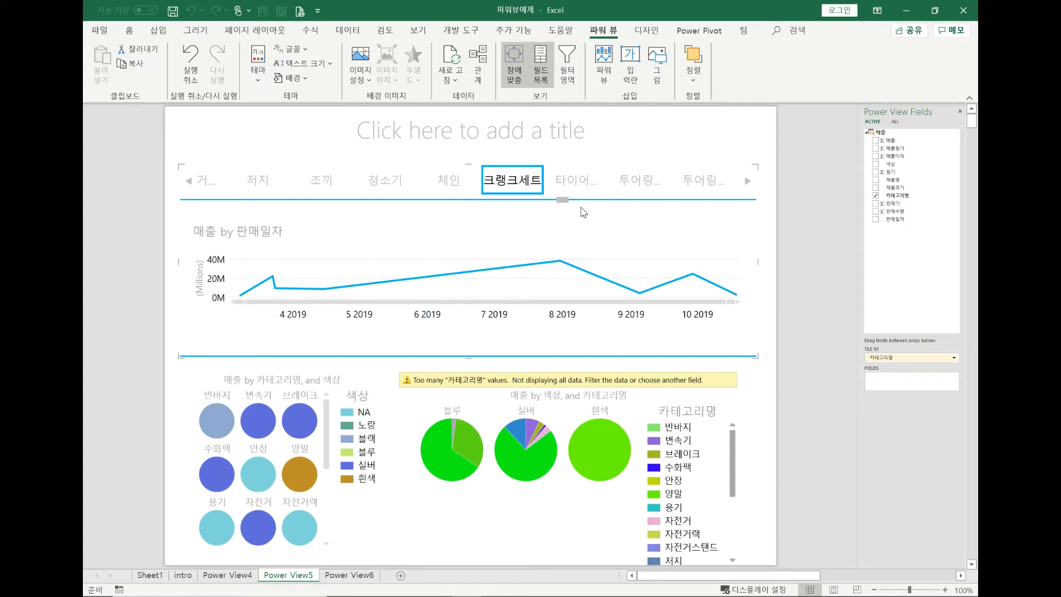
# - View the line chart's 반바지, 변속기 and 브레이크 tiles, and remove 카테고리명 as its tile field
pyautogui.moveTo(497, 209); pyautogui.dragTo(210, 206)
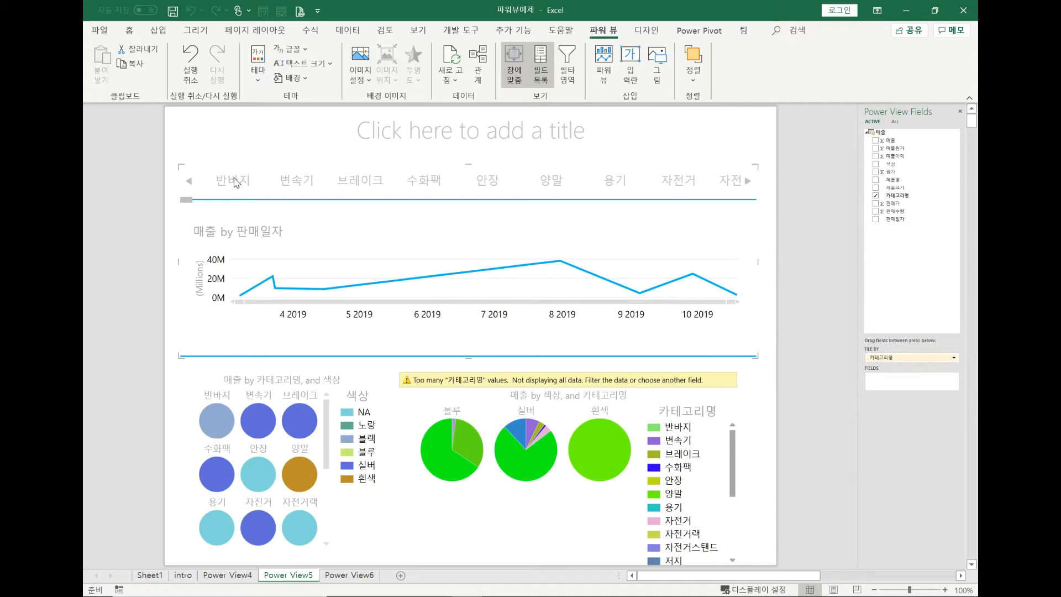
pyautogui.click(234, 181)
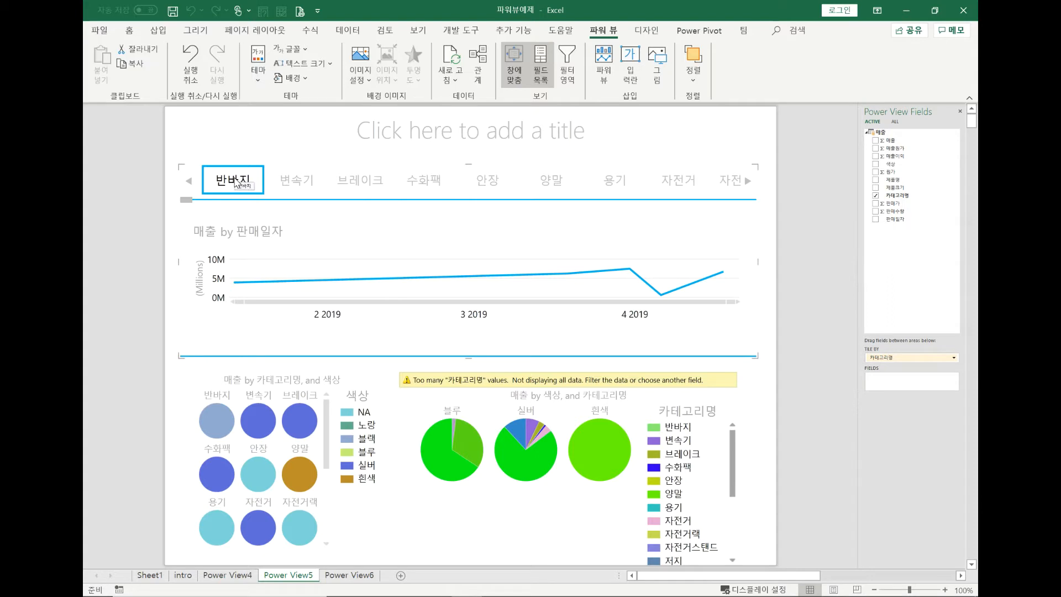
pyautogui.click(302, 186)
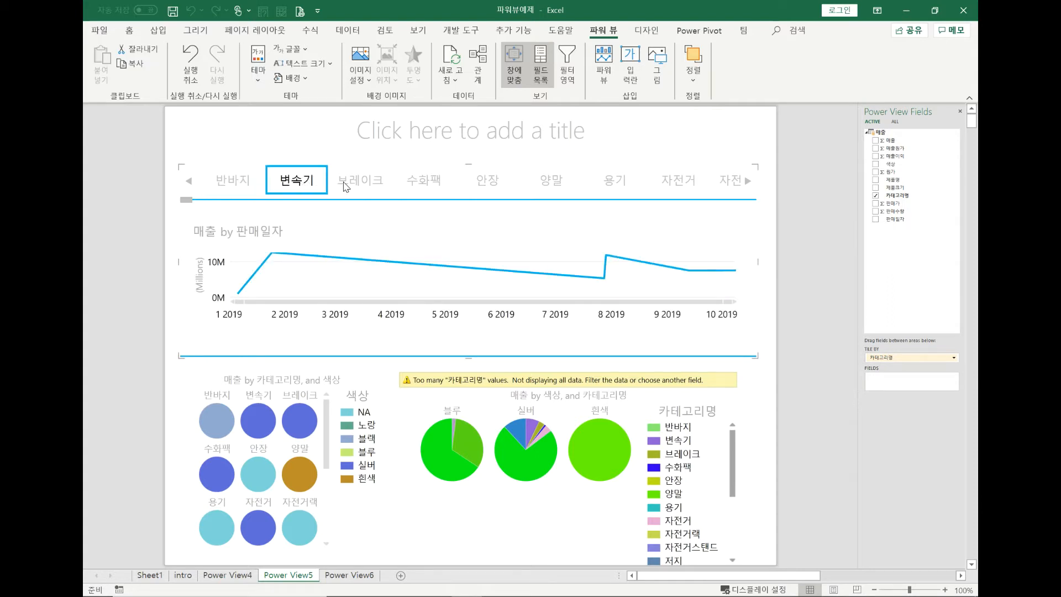
pyautogui.click(381, 184)
pyautogui.moveTo(904, 355); pyautogui.dragTo(899, 267)
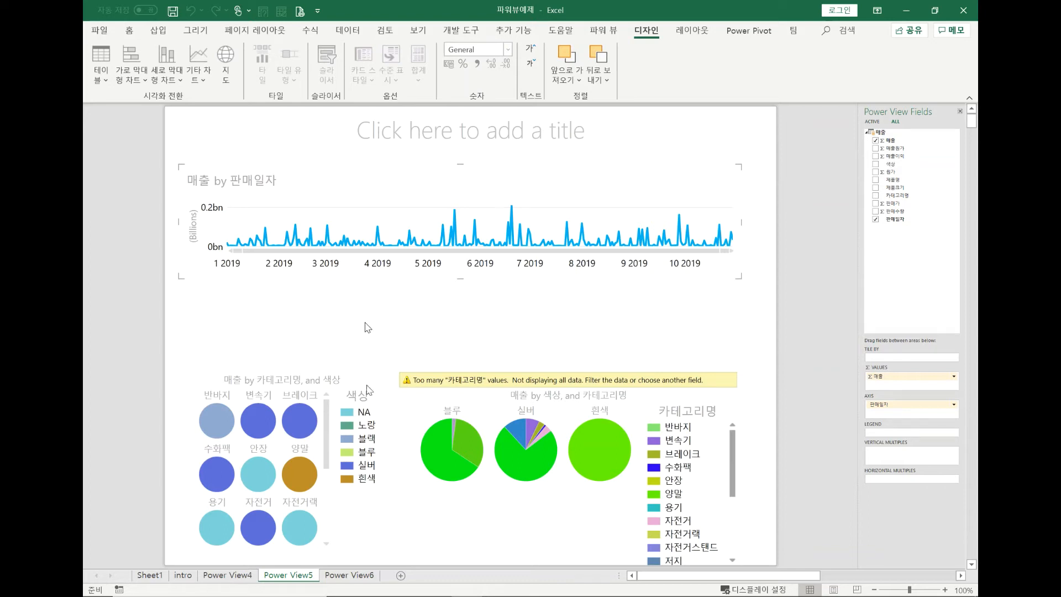
# - Remove 판매일자 from the Power View6 scatter chart's play axis and tile the chart by 색상
pyautogui.click(354, 575)
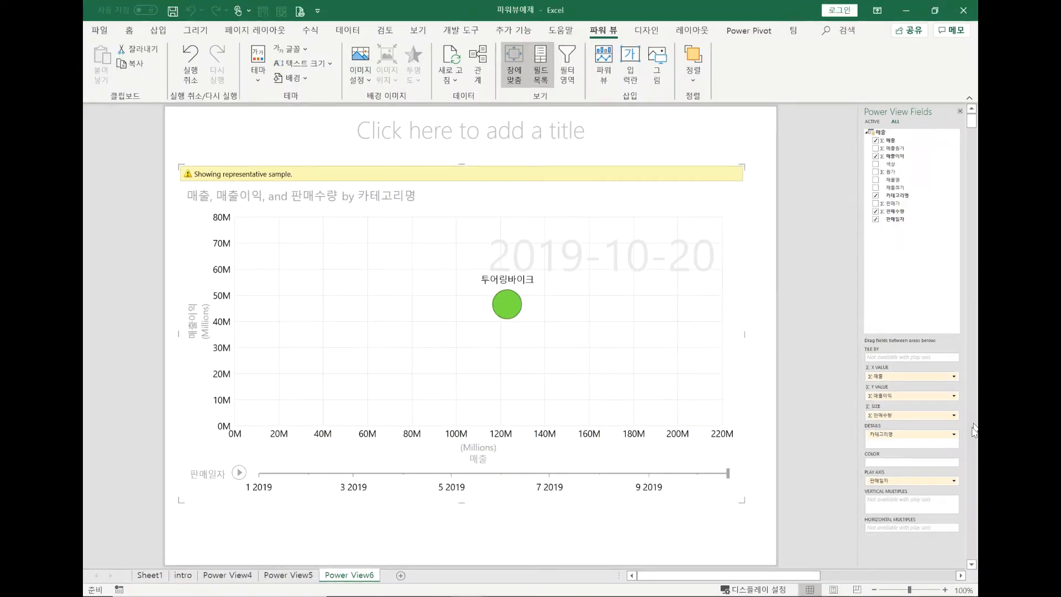
pyautogui.moveTo(937, 481); pyautogui.dragTo(932, 272)
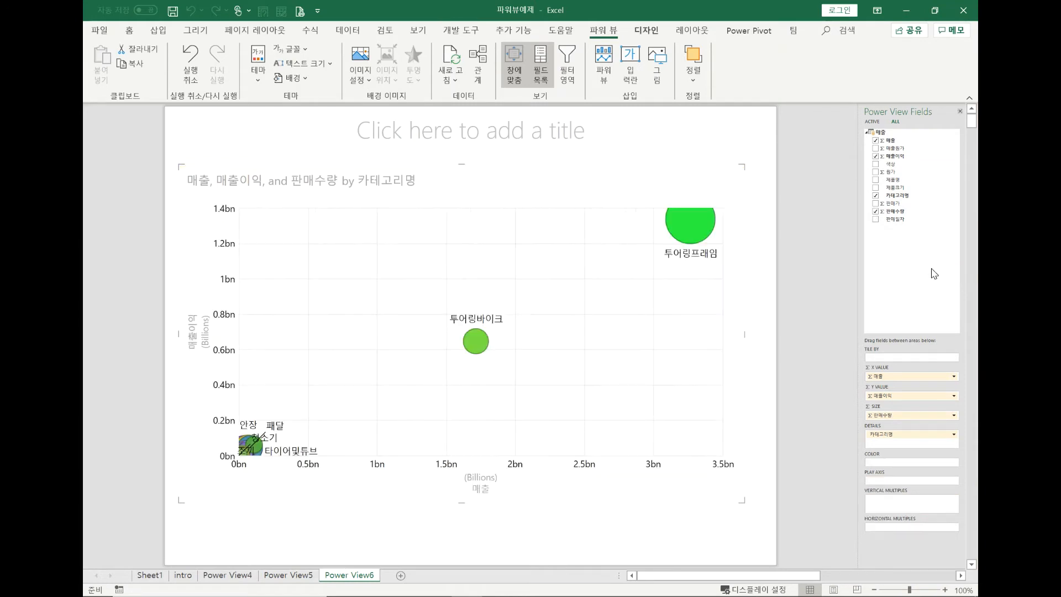
pyautogui.moveTo(898, 165); pyautogui.dragTo(900, 356)
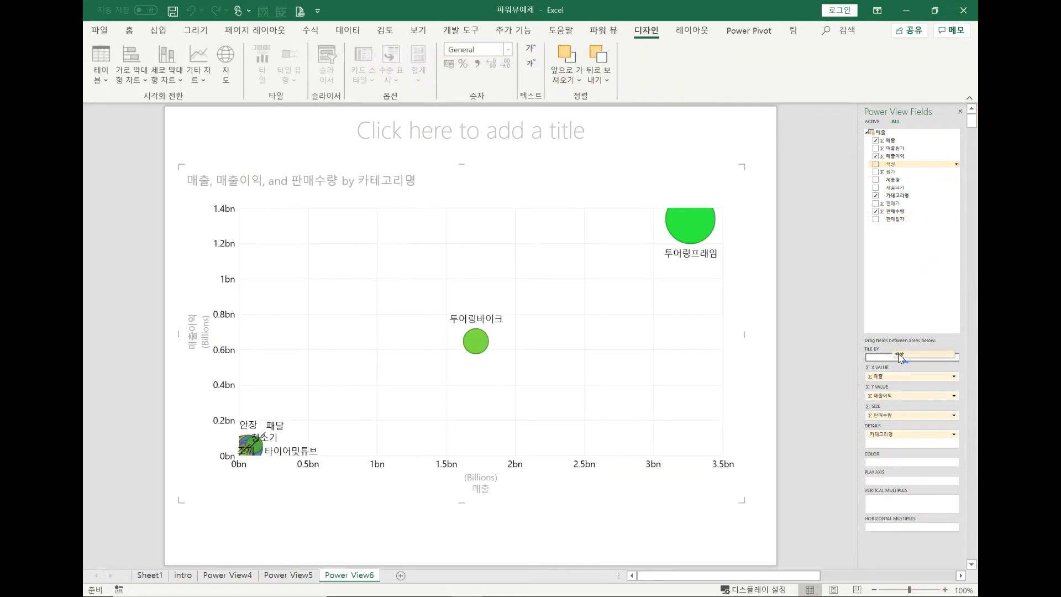
pyautogui.moveTo(899, 356); pyautogui.dragTo(899, 350)
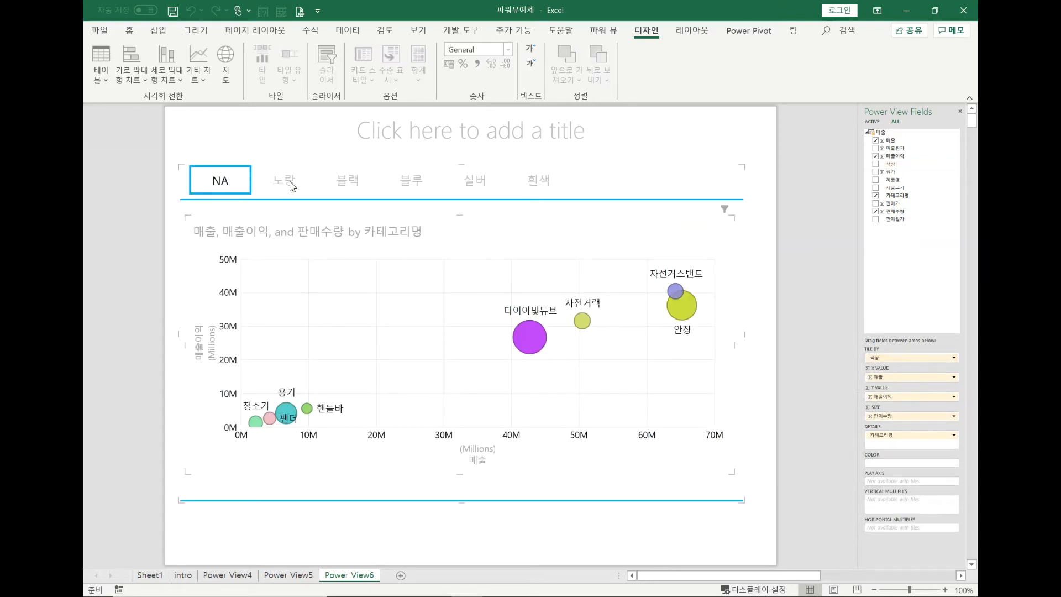
# - Examine the scatter chart's 노랑 and 블랙 tiles
pyautogui.click(291, 185)
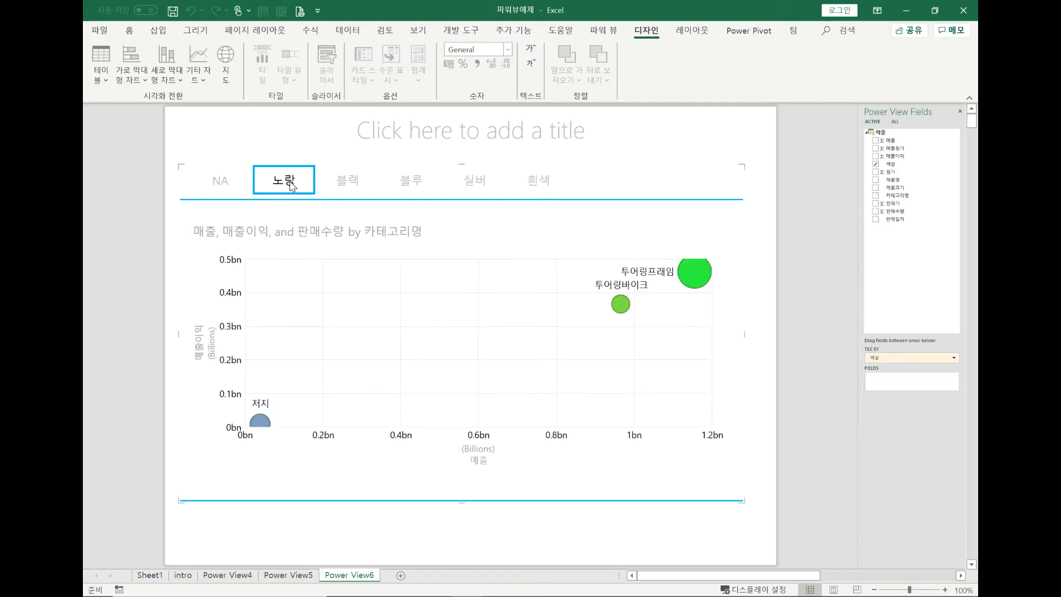
pyautogui.click(356, 183)
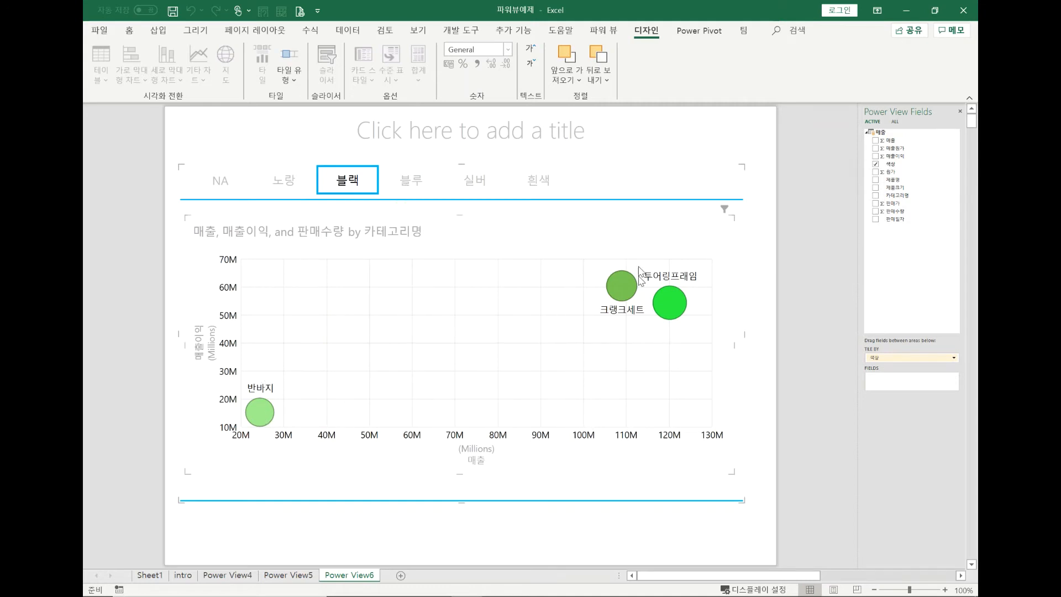
pyautogui.moveTo(621, 290)
# - Insert a new Power View sheet and add a table with the 카테고리명 and 매출 fields
pyautogui.click(502, 518)
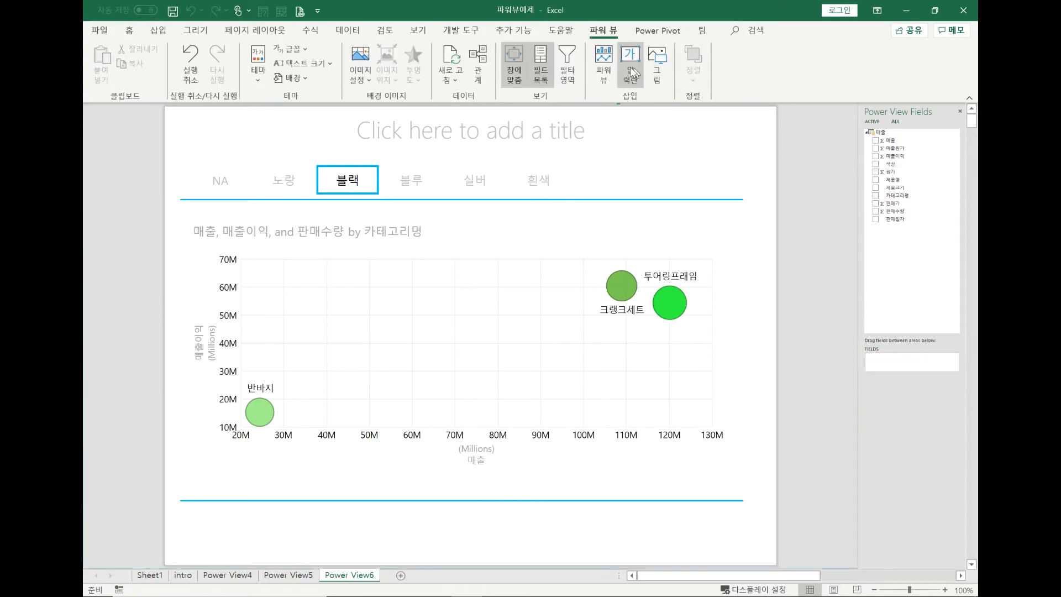
pyautogui.click(606, 65)
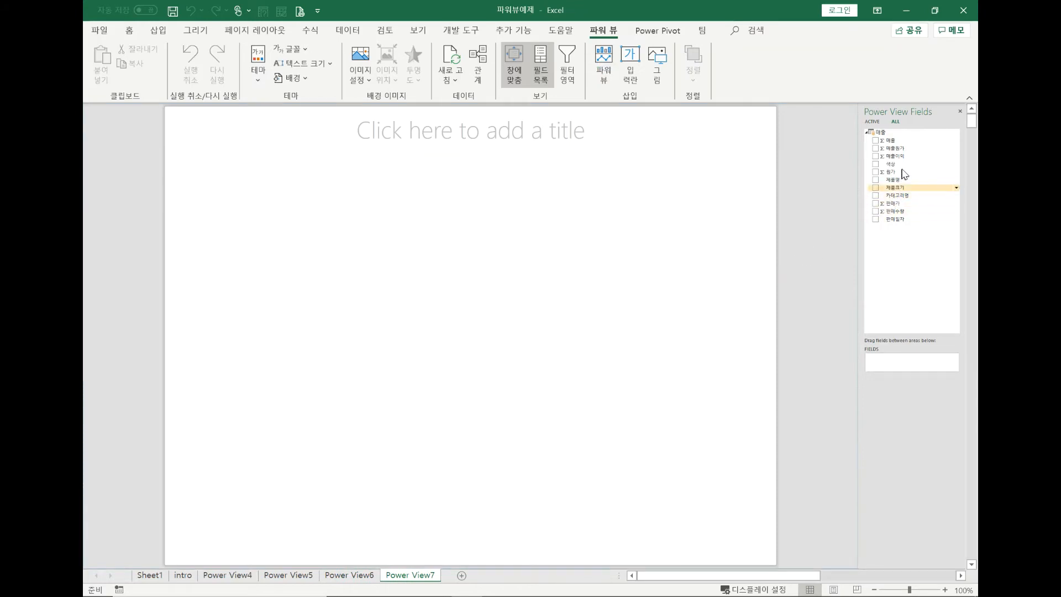
pyautogui.click(876, 196)
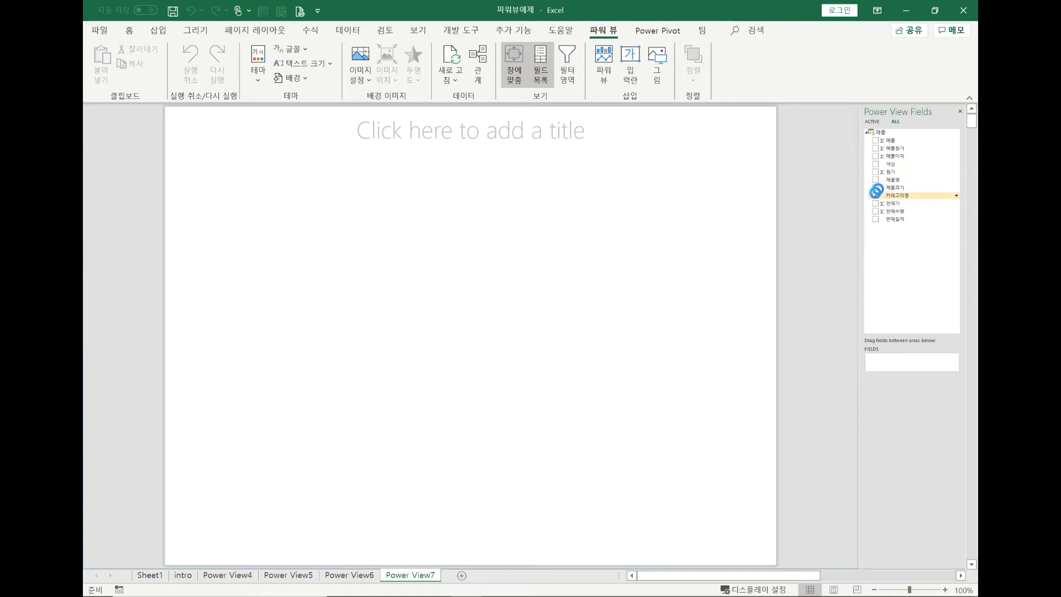
pyautogui.click(876, 140)
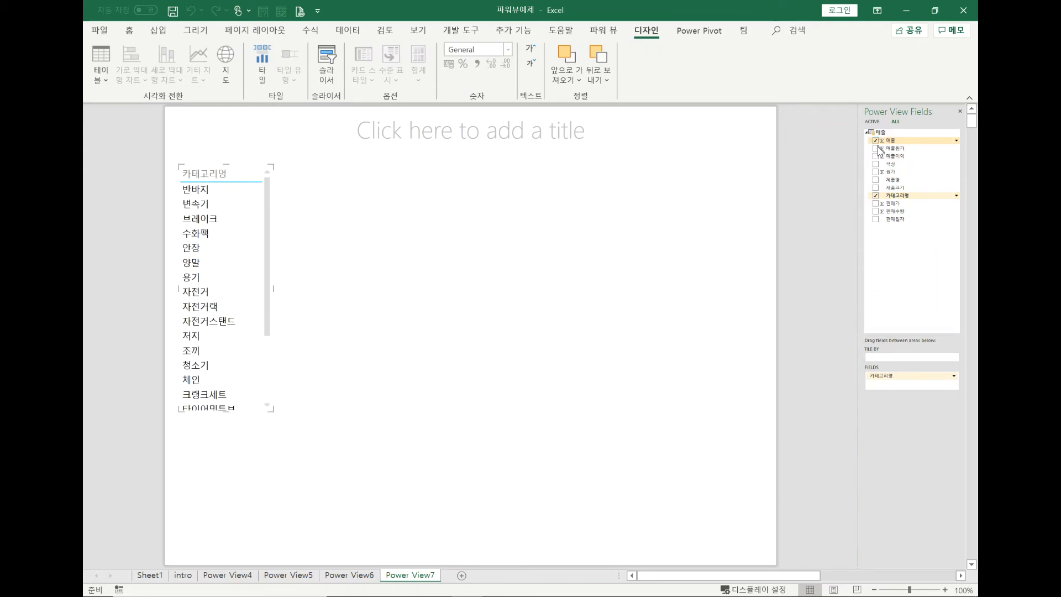
# - Add the 매출이익 field to the Power View7 table and enlarge the table
pyautogui.click(876, 156)
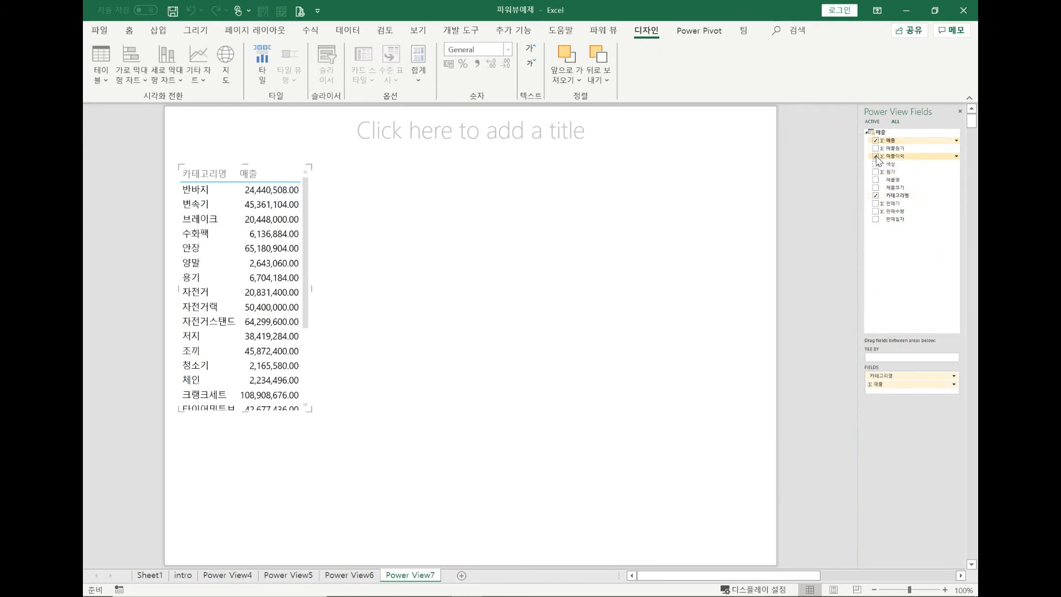
pyautogui.moveTo(367, 409); pyautogui.dragTo(496, 445)
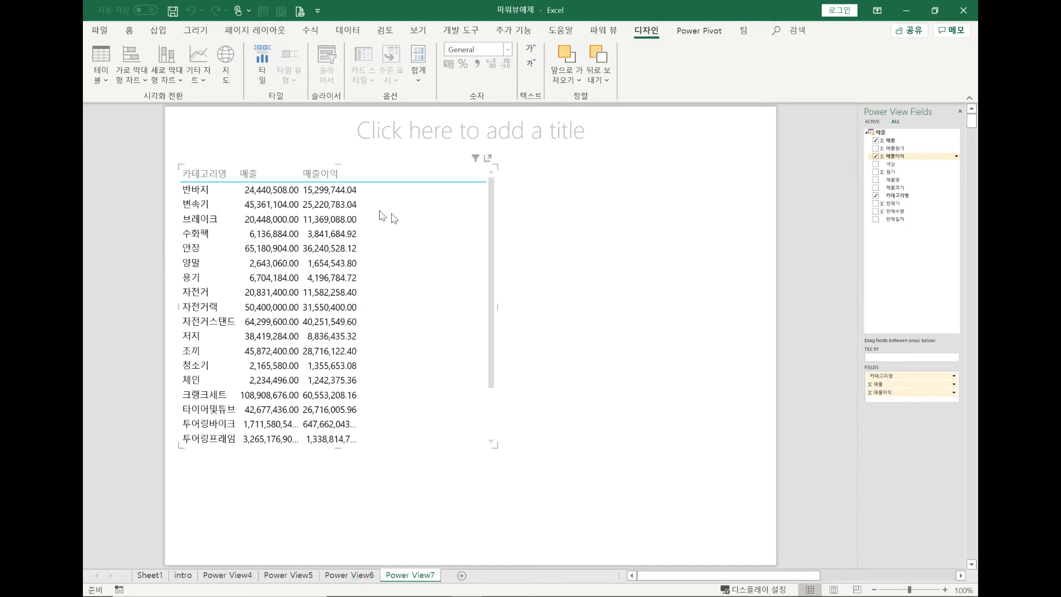
pyautogui.click(485, 227)
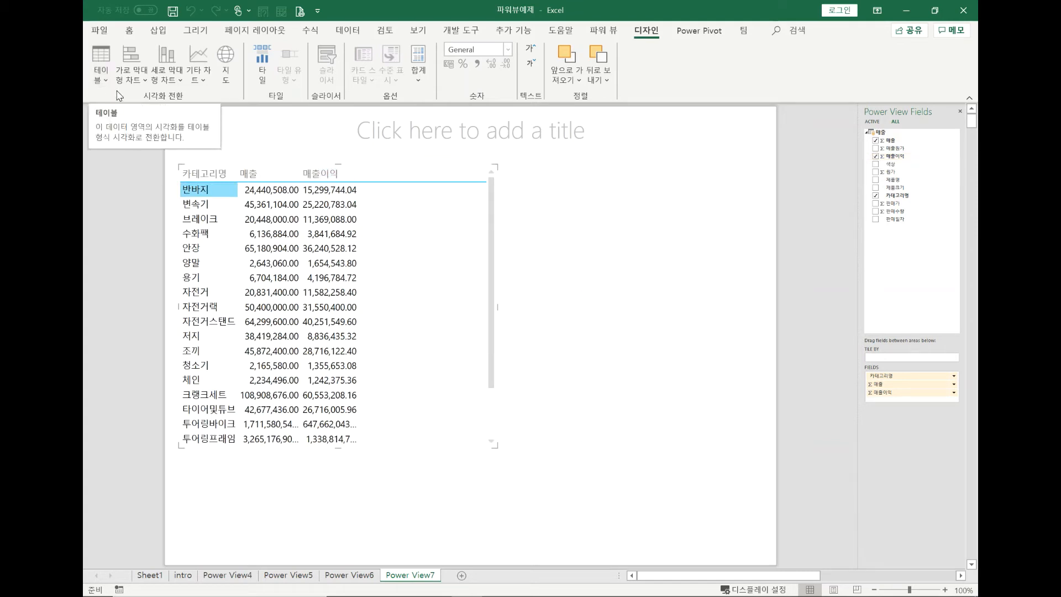
# - Look over the table layout options, tile the table by 카테고리명, and remove that tile field again
pyautogui.click(104, 82)
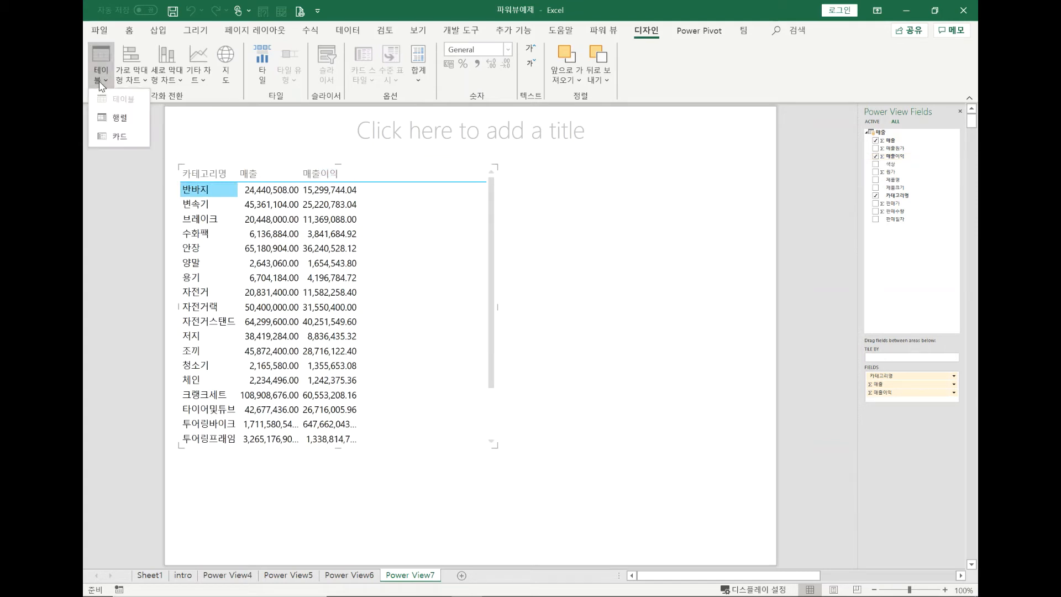
pyautogui.click(234, 100)
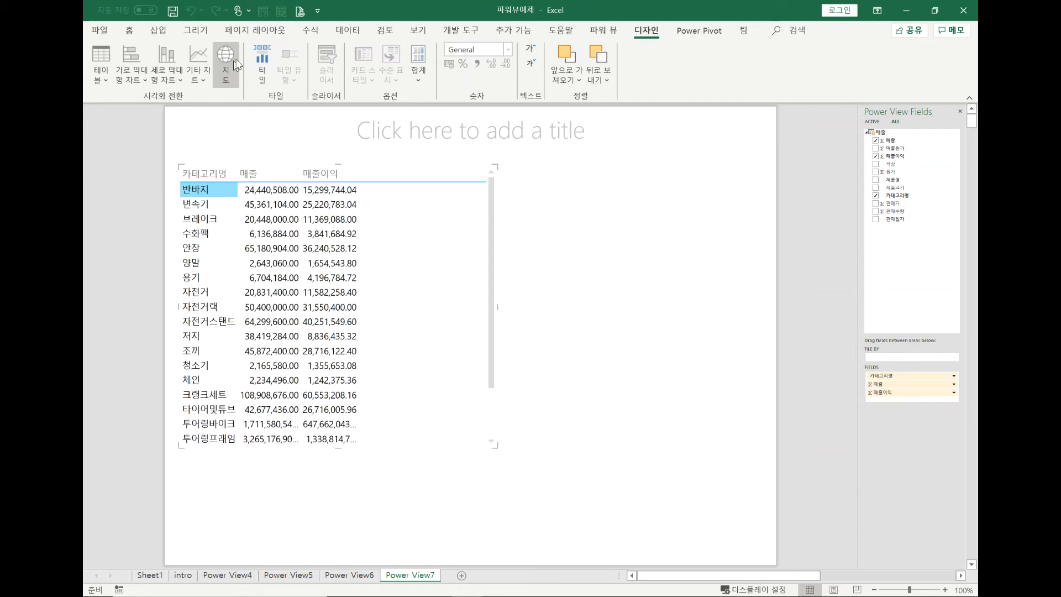
pyautogui.click(264, 77)
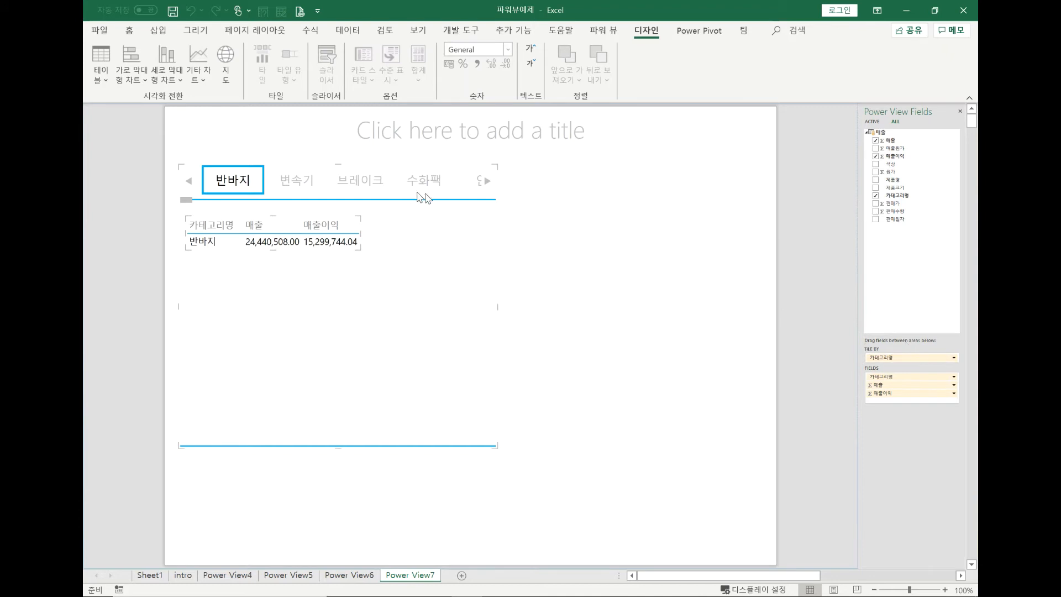
pyautogui.click(449, 240)
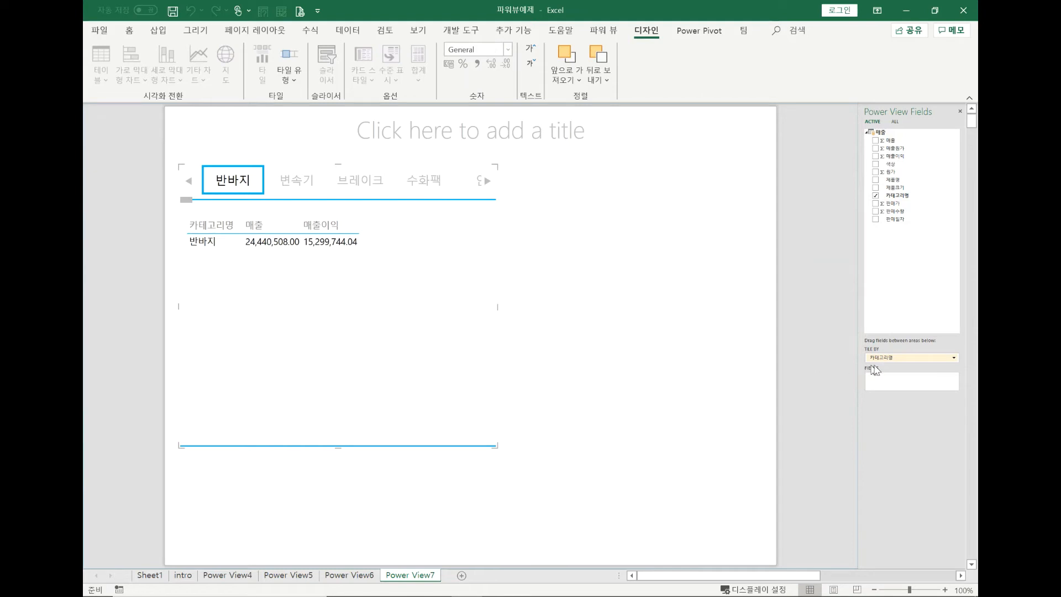
pyautogui.moveTo(887, 358); pyautogui.dragTo(883, 254)
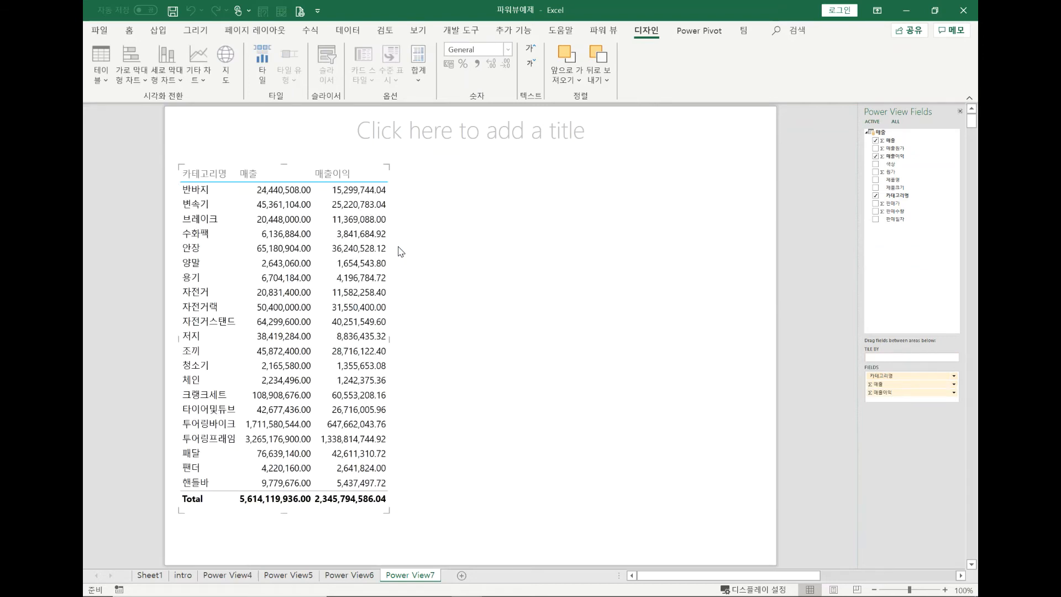
# - Convert the table to a matrix and add 색상 as its column field
pyautogui.click(101, 70)
pyautogui.click(121, 118)
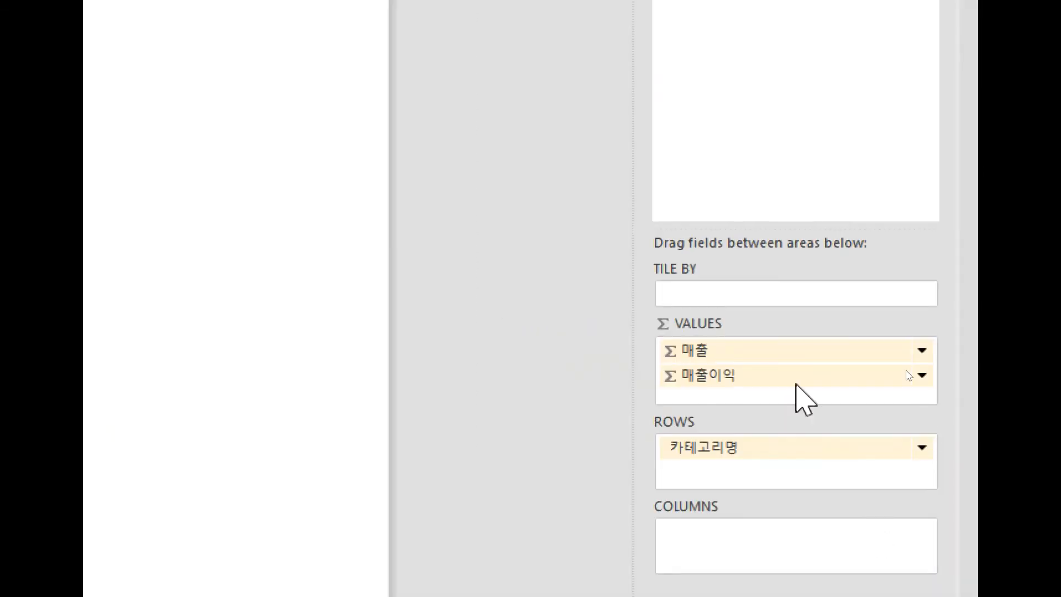
pyautogui.moveTo(779, 352); pyautogui.dragTo(755, 358)
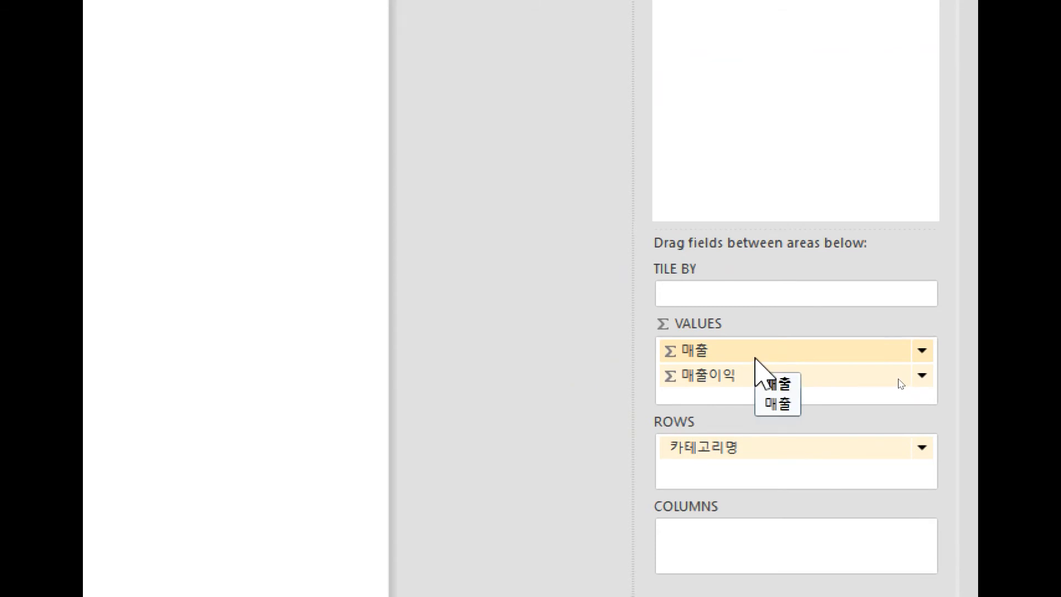
pyautogui.moveTo(754, 358); pyautogui.dragTo(758, 369)
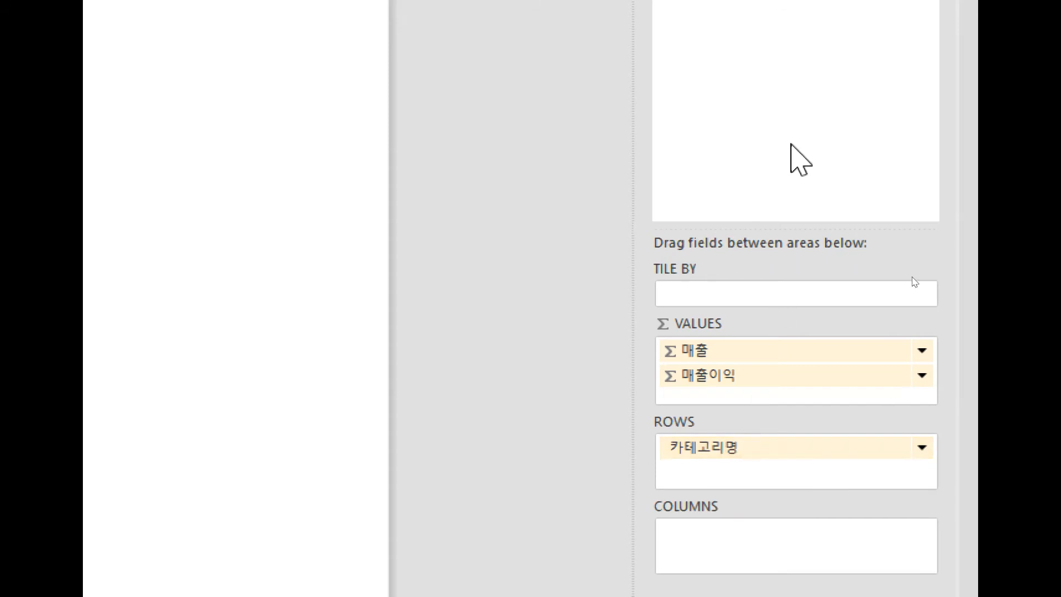
pyautogui.scroll(2, 792, 162)
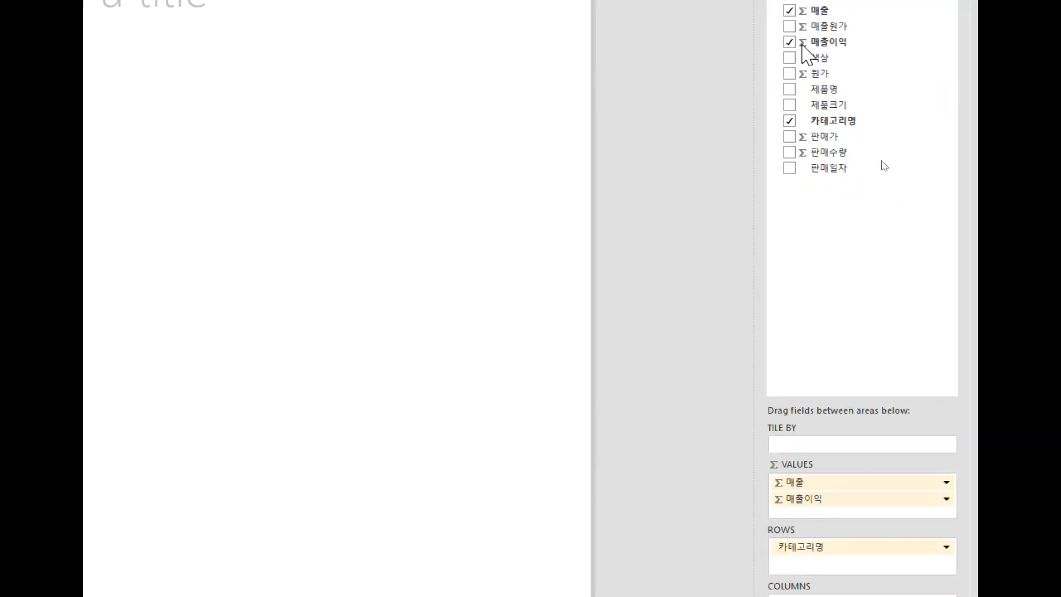
pyautogui.moveTo(807, 58); pyautogui.dragTo(807, 539)
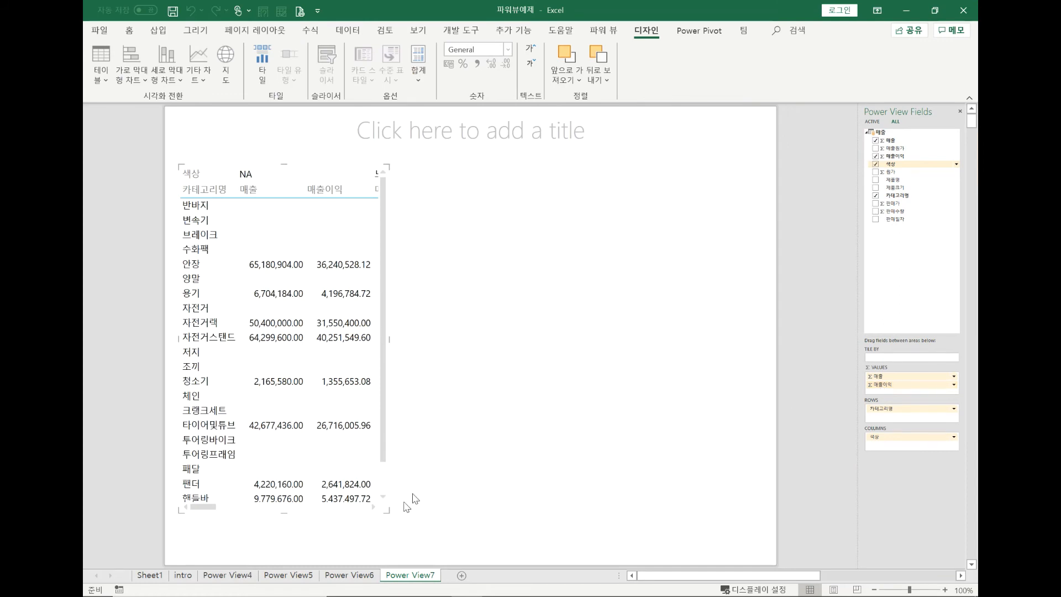
# - Widen the matrix across the report and tile it by 제품명
pyautogui.moveTo(390, 513); pyautogui.dragTo(428, 513)
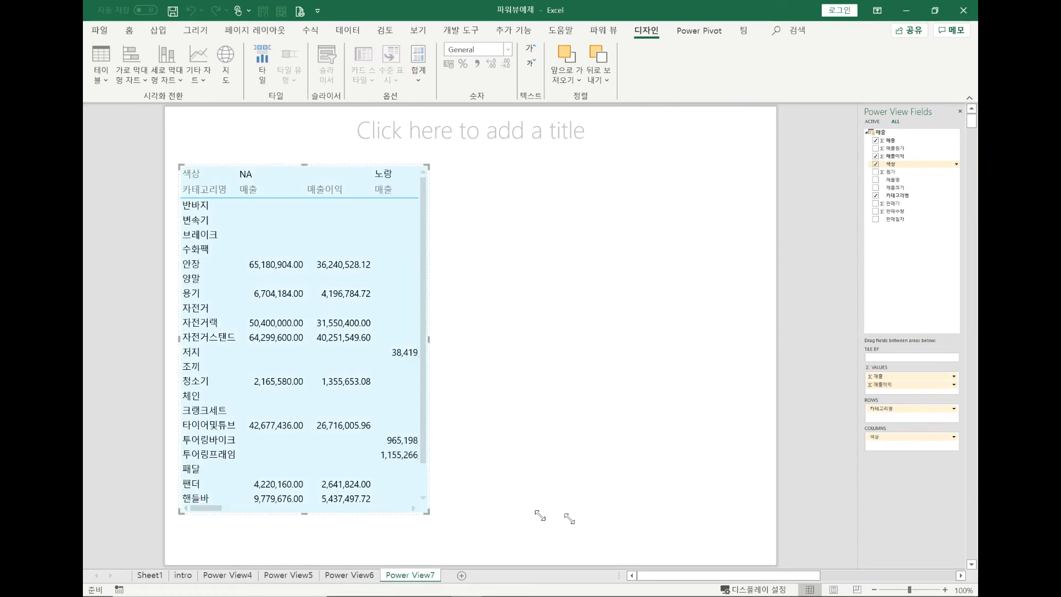
pyautogui.moveTo(652, 521); pyautogui.dragTo(739, 520)
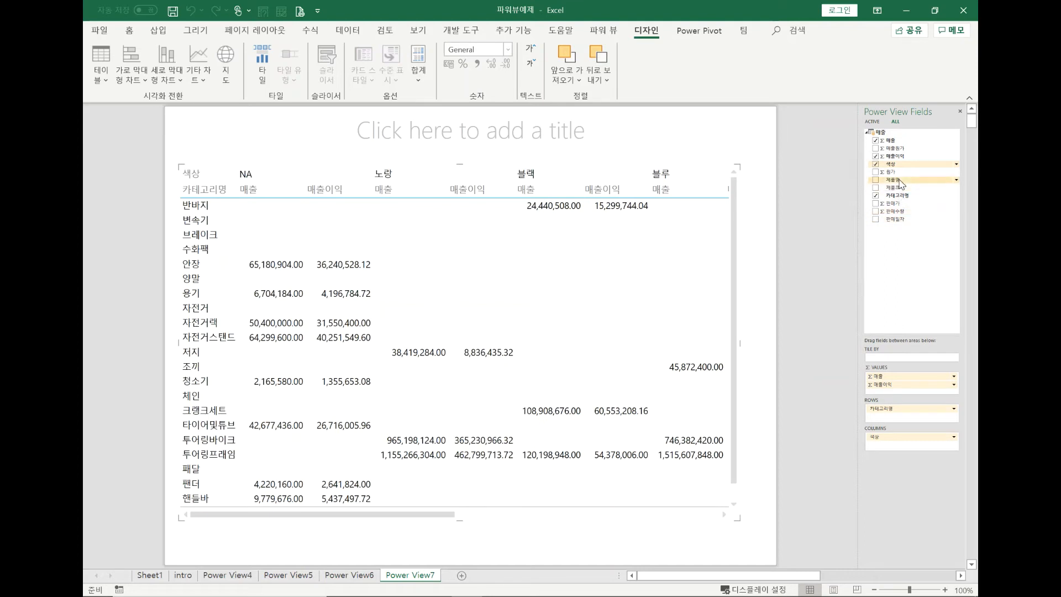
pyautogui.moveTo(900, 181); pyautogui.dragTo(889, 360)
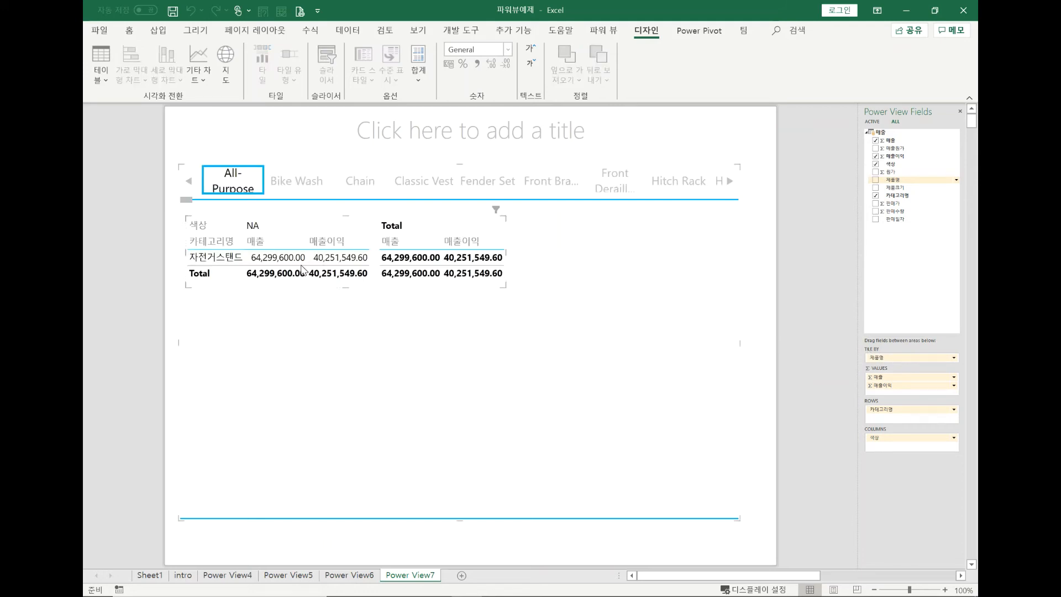
# - Show the matrix's Bike Wash tile and change the tile type to a flow of tiles below the matrix
pyautogui.click(303, 188)
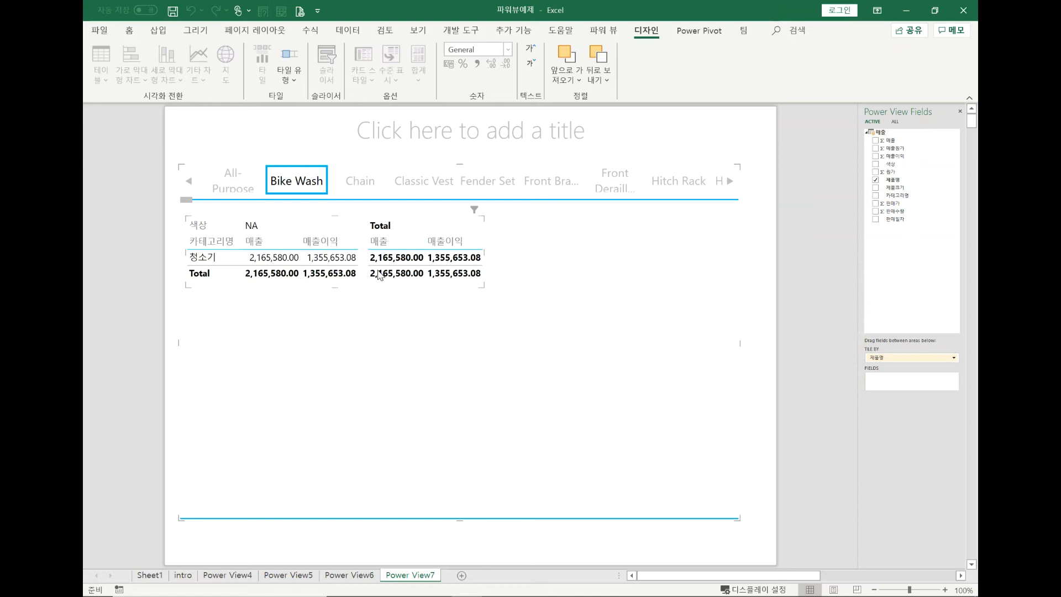
pyautogui.click(293, 78)
pyautogui.click(292, 118)
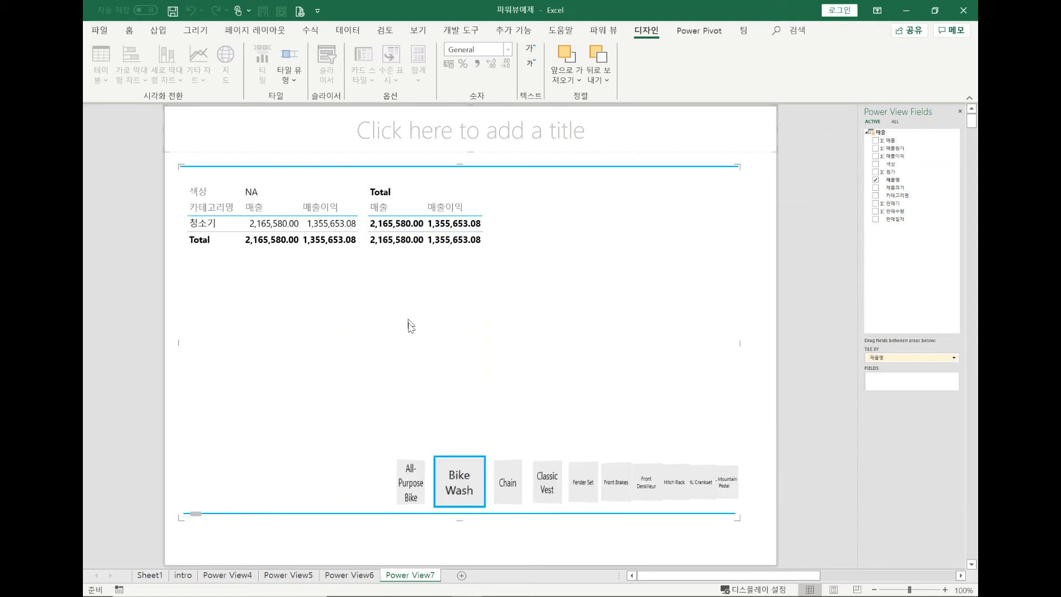
# - Browse the matrix's product tiles from Chain, Classic Vest and Front Brakes through to HL Mountain Tire
pyautogui.click(505, 476)
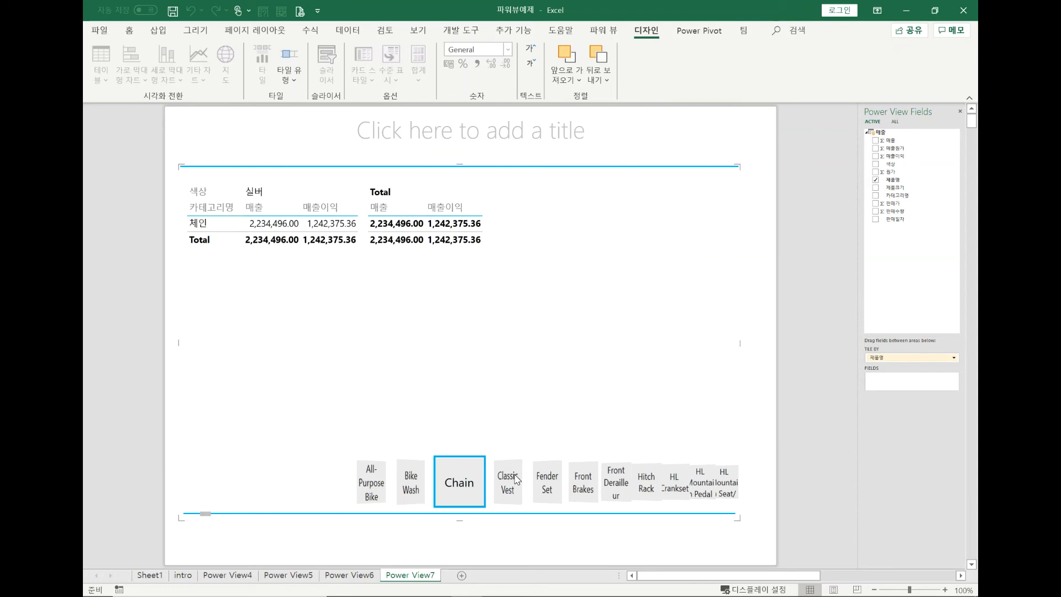
pyautogui.click(516, 478)
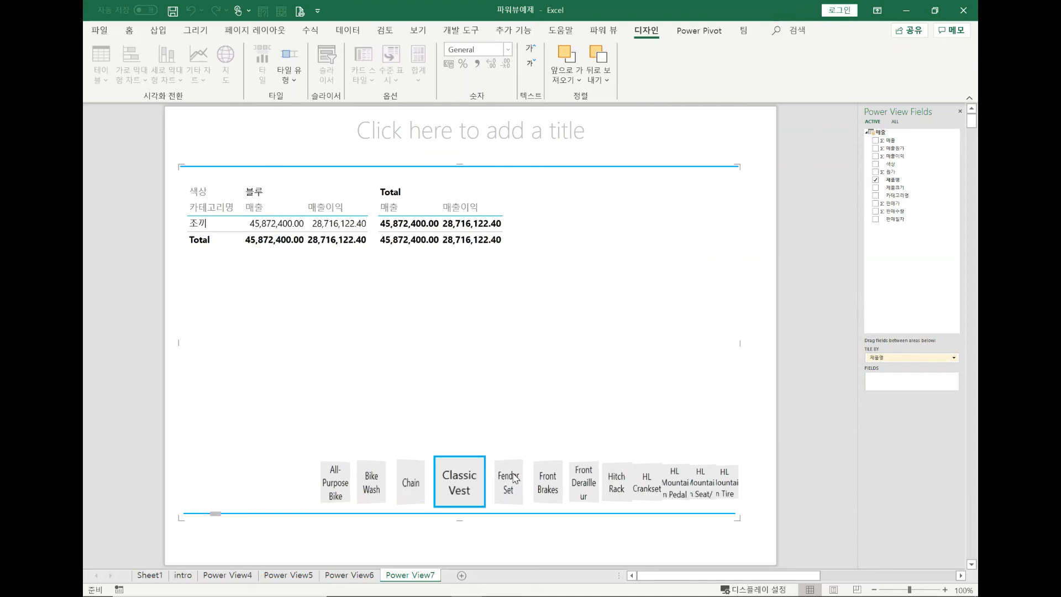
pyautogui.click(514, 479)
pyautogui.click(514, 478)
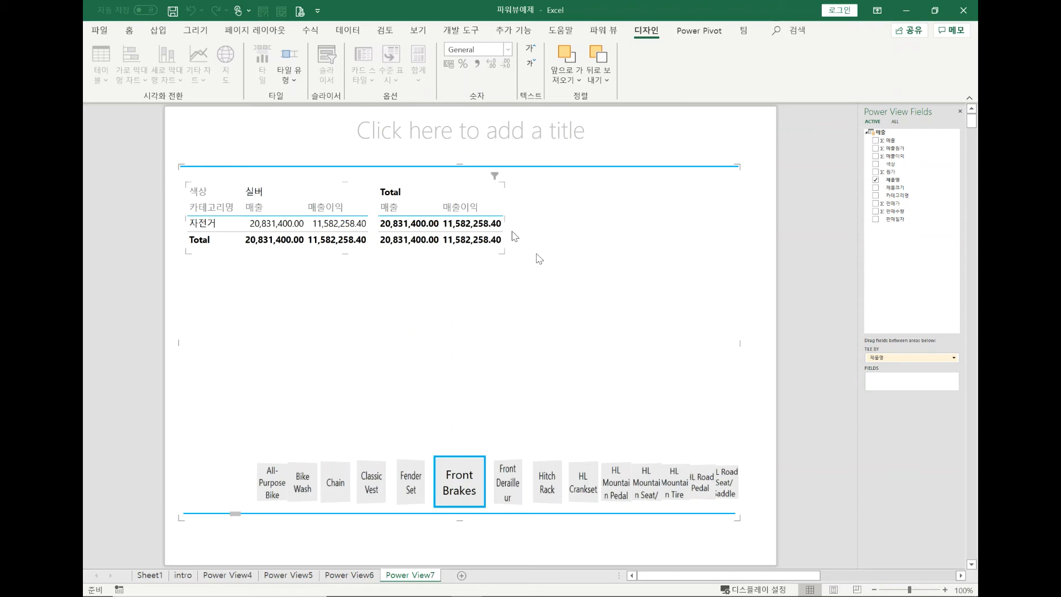
pyautogui.click(546, 482)
pyautogui.click(543, 474)
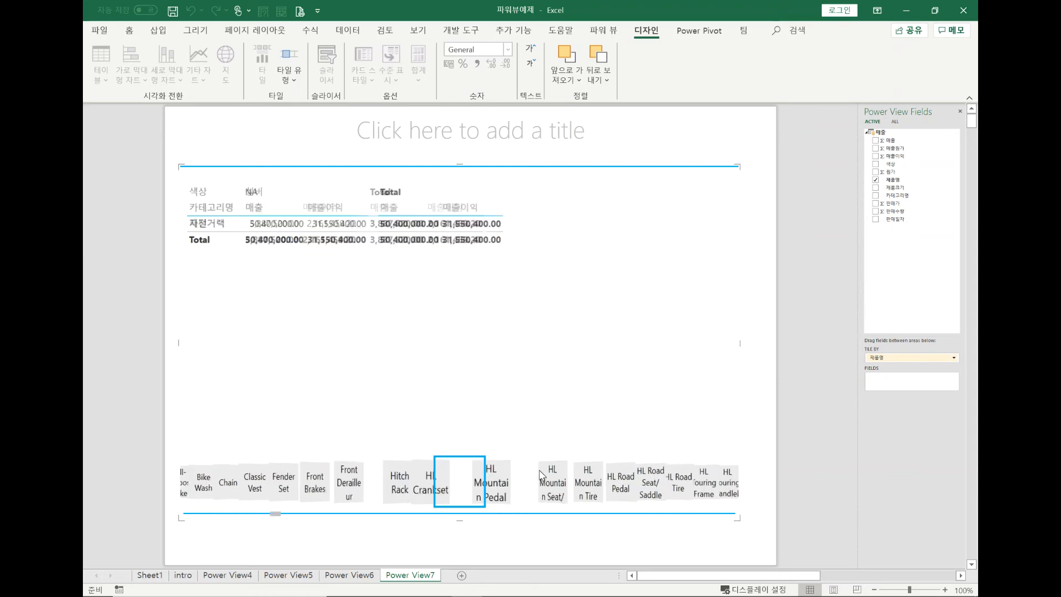
pyautogui.click(544, 478)
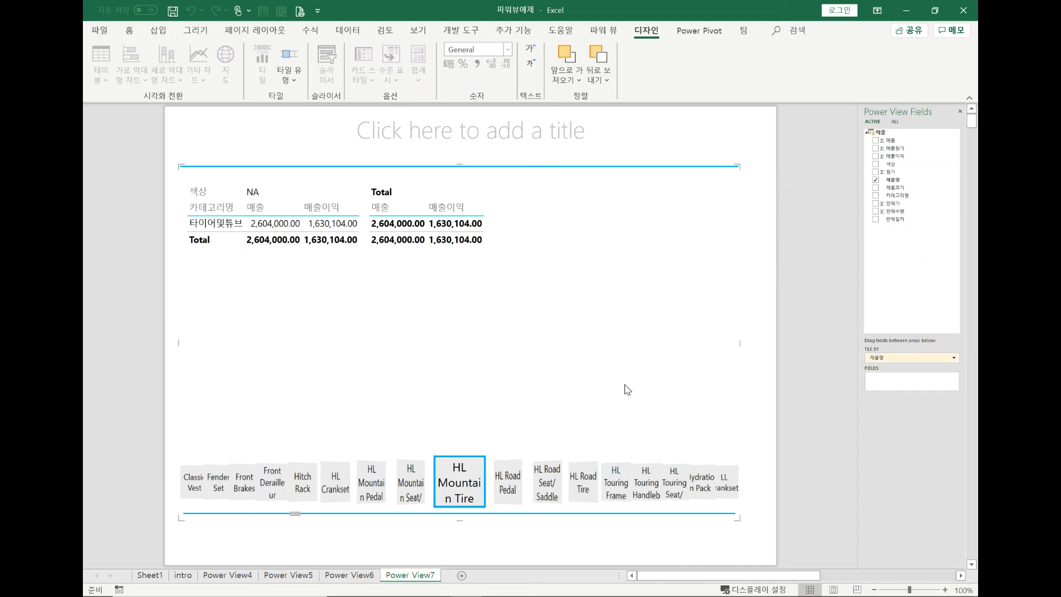
# - On the Power View6 sheet, show the 실버 tile and compare the fields of the tile container and the scatter chart
pyautogui.click(356, 575)
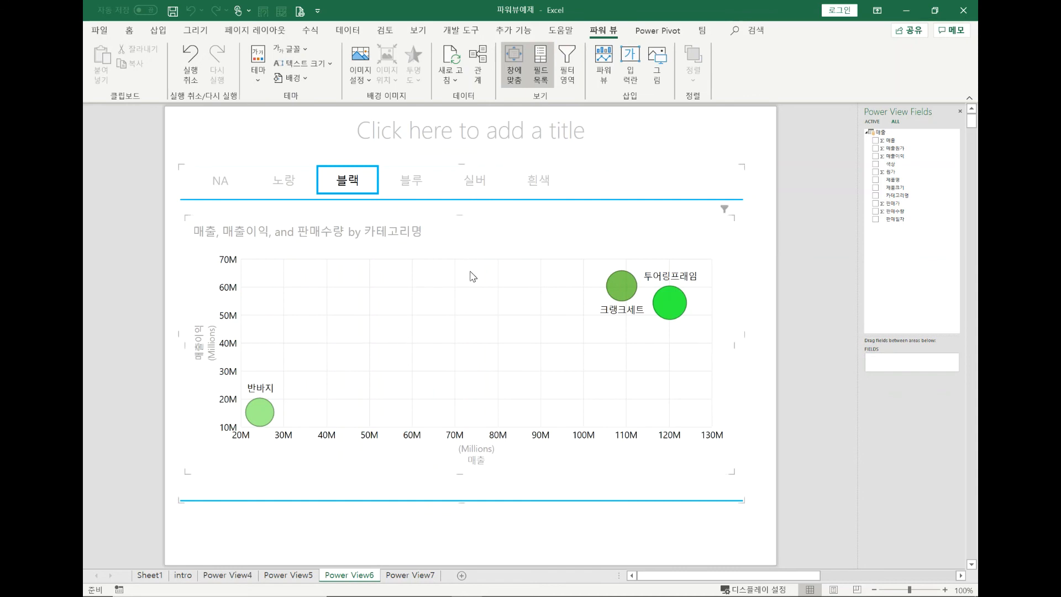
pyautogui.click(477, 338)
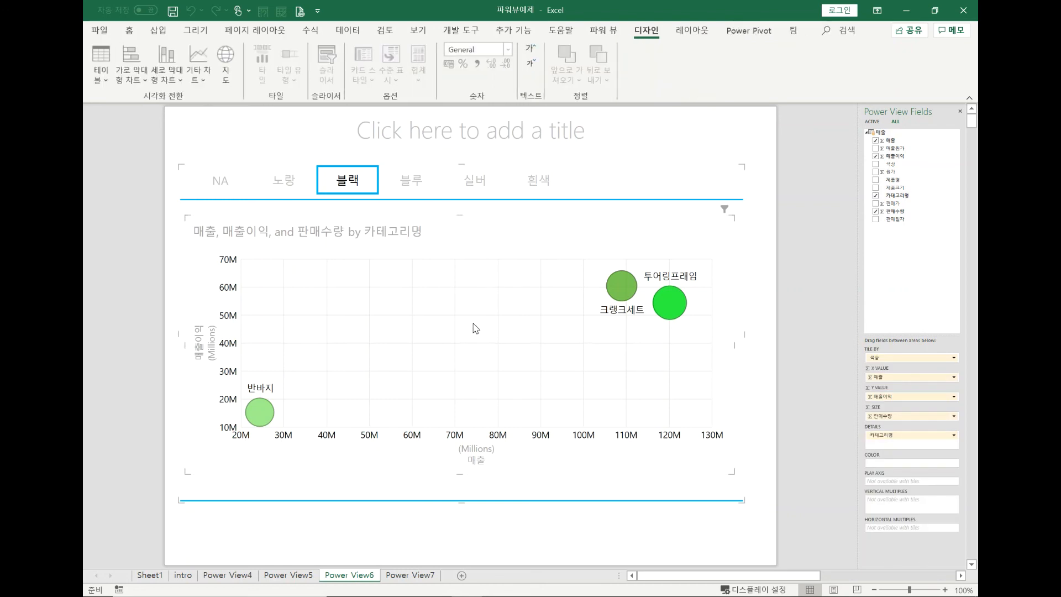
pyautogui.click(455, 187)
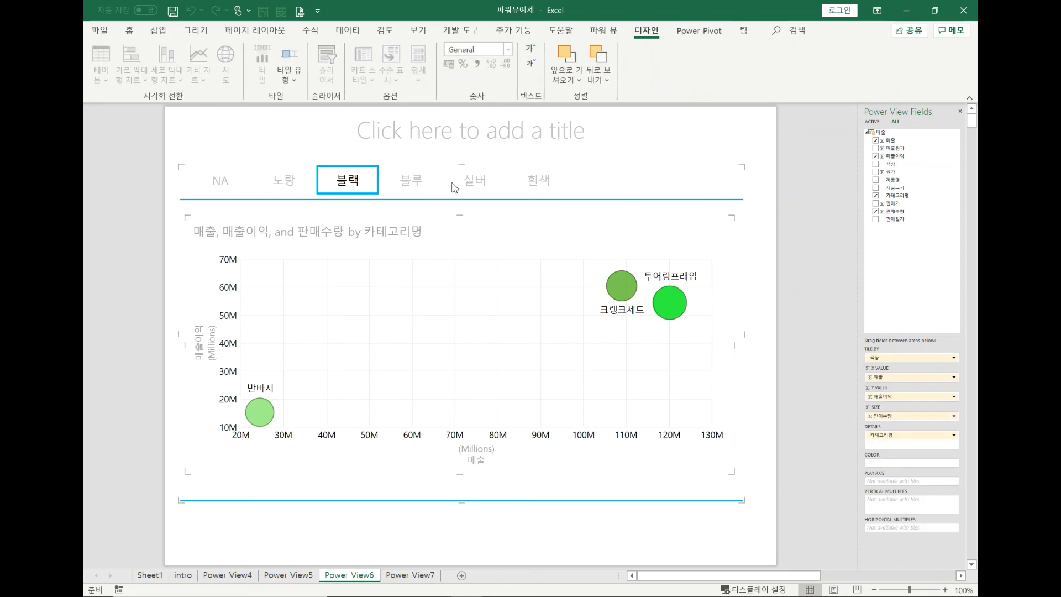
pyautogui.click(492, 308)
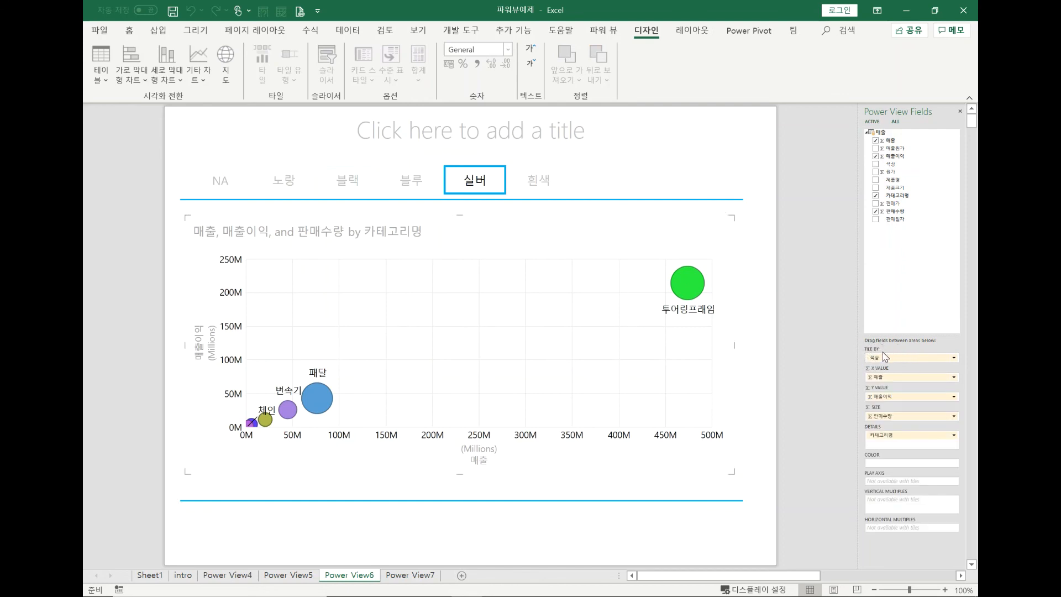
pyautogui.click(633, 198)
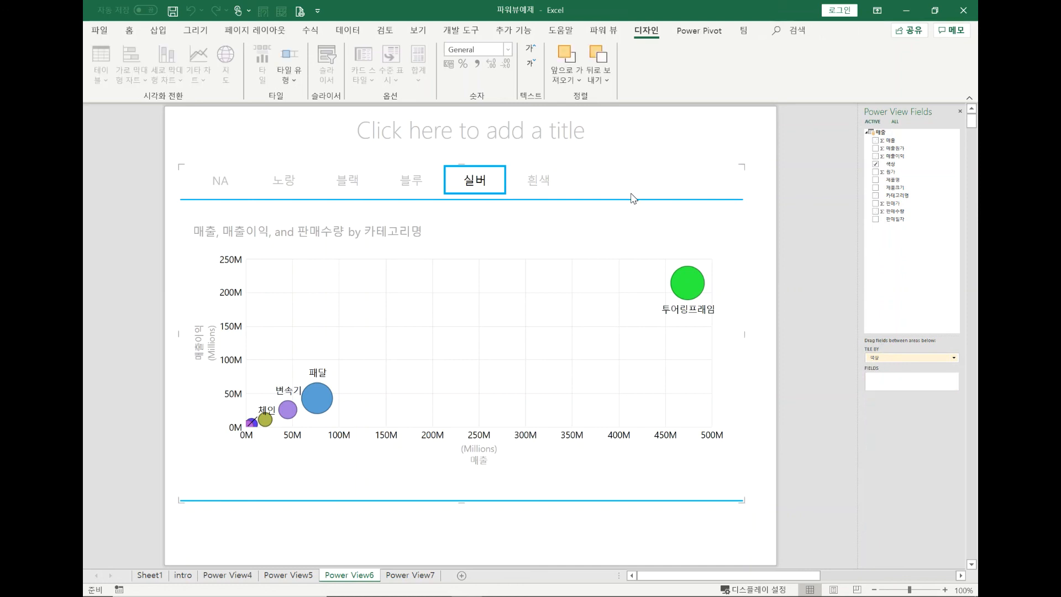
pyautogui.click(604, 320)
pyautogui.click(603, 184)
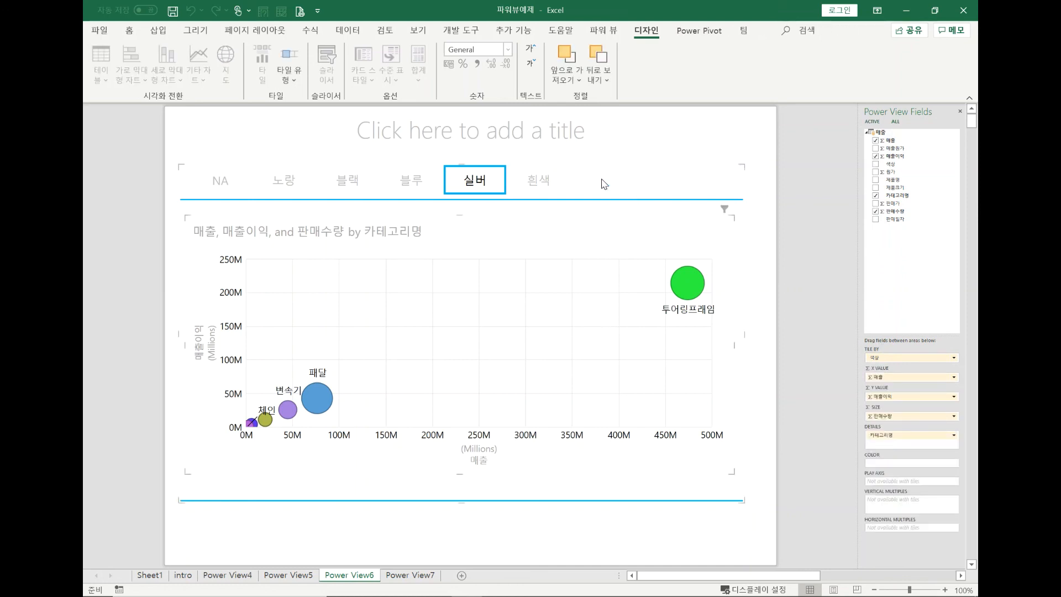
pyautogui.click(587, 289)
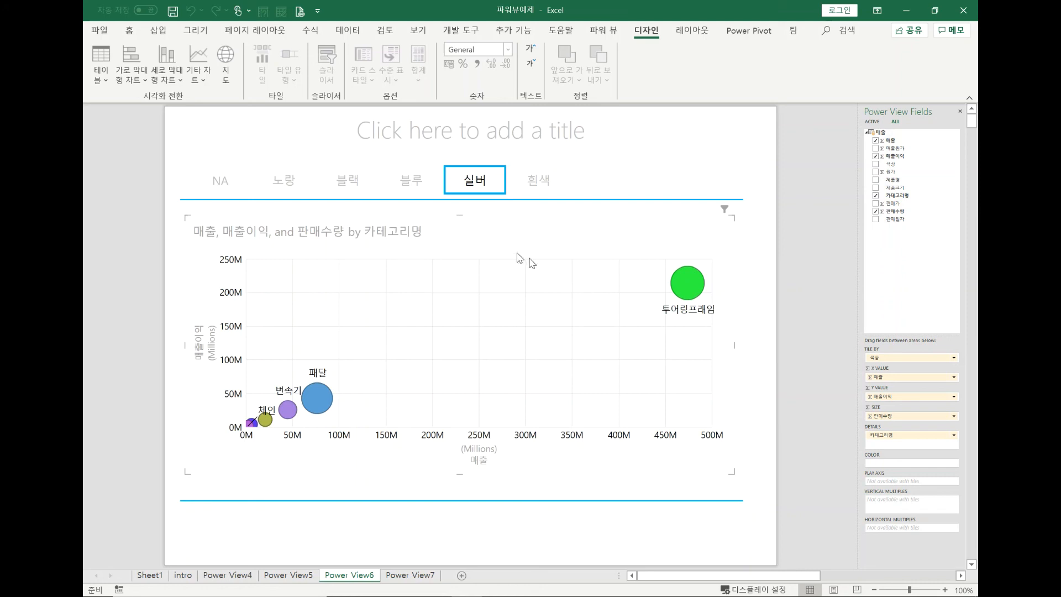
# - Examine the scatter chart's 흰색, 블루, NA and 노랑 tiles, ending with the chart selected
pyautogui.click(539, 185)
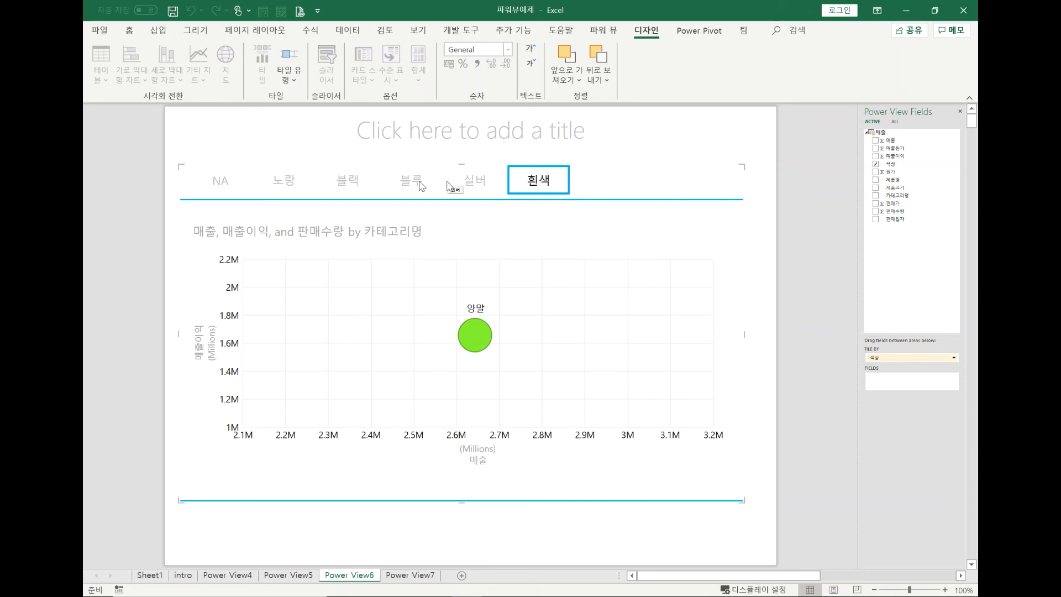
pyautogui.click(419, 184)
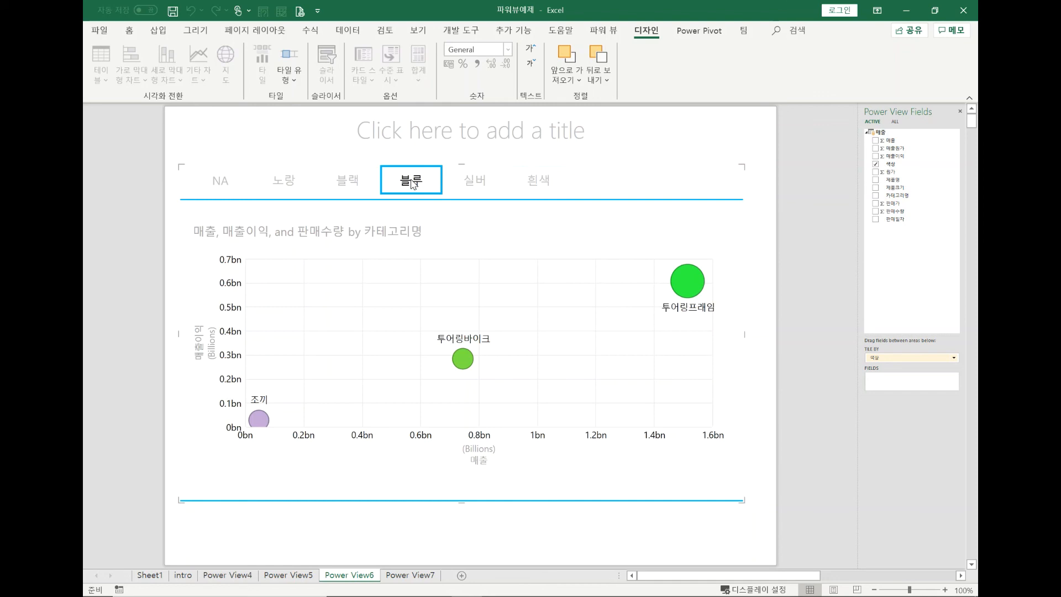
pyautogui.click(225, 186)
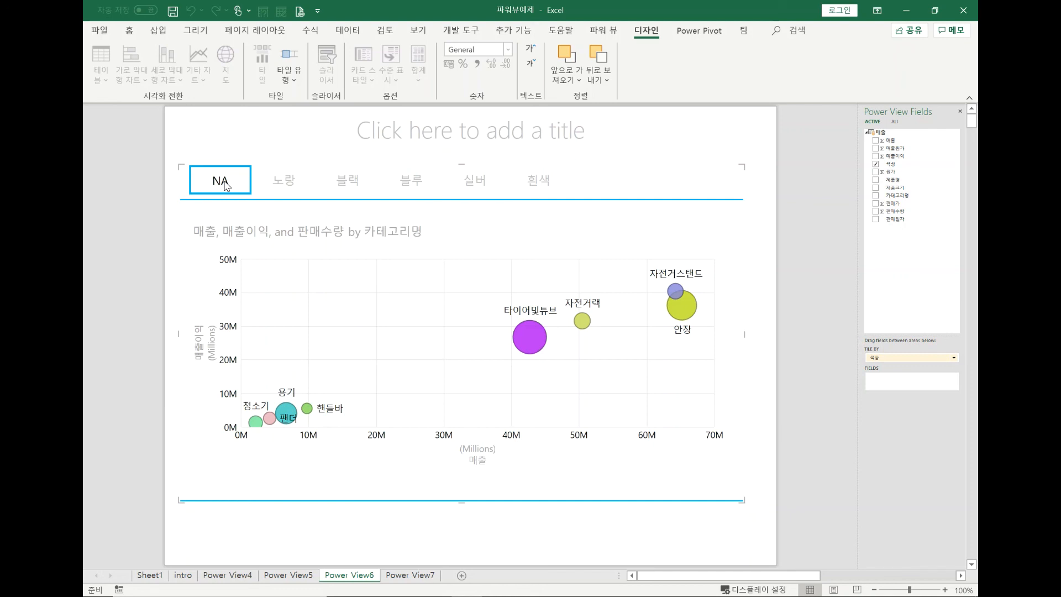
pyautogui.click(284, 185)
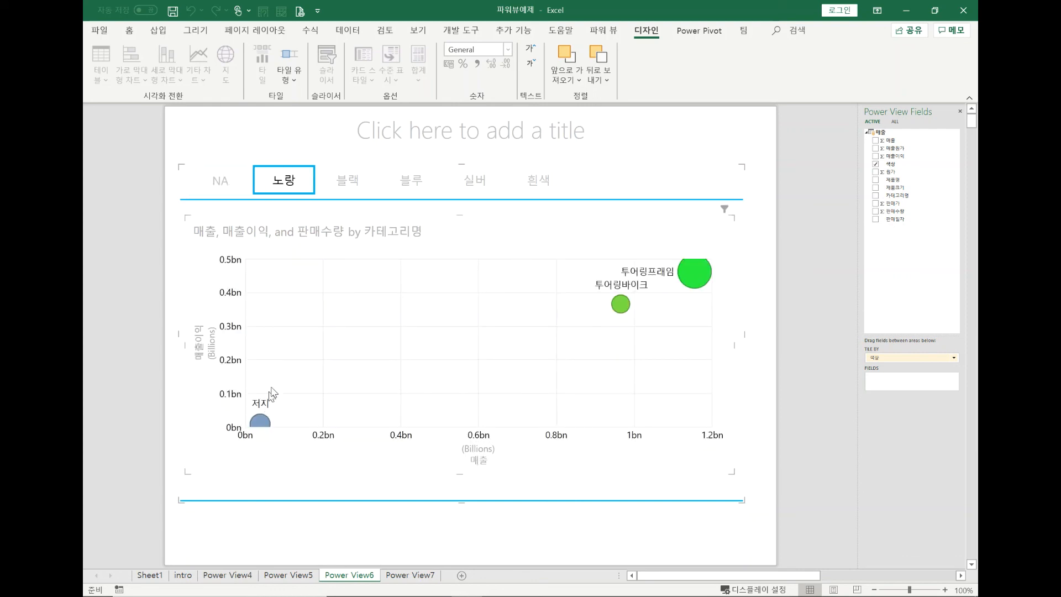
pyautogui.click(376, 319)
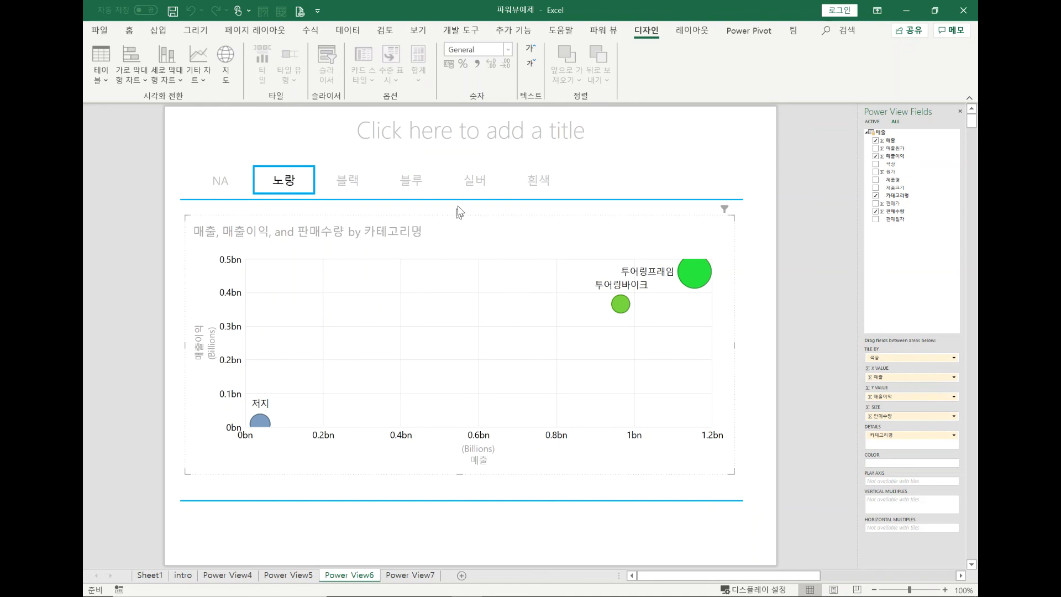